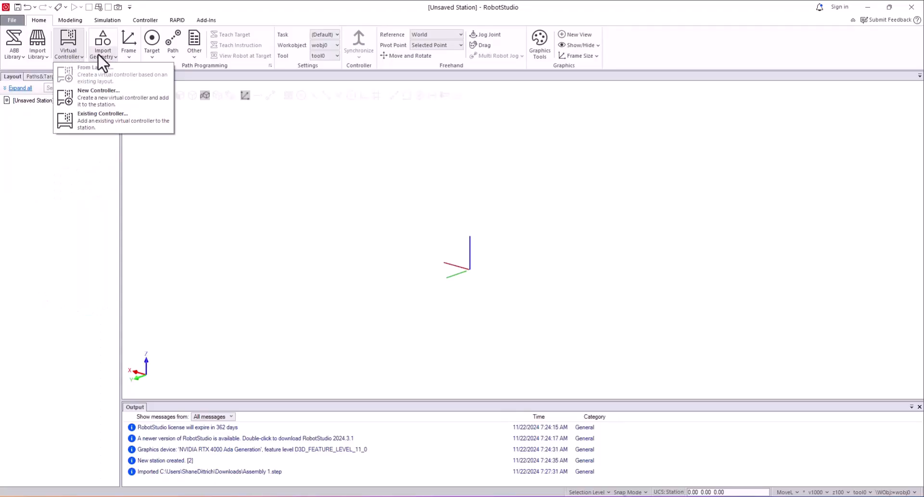
Import the geometry file Assembly 1.step from the Downloads folder into the station.
click(98, 54)
click(129, 112)
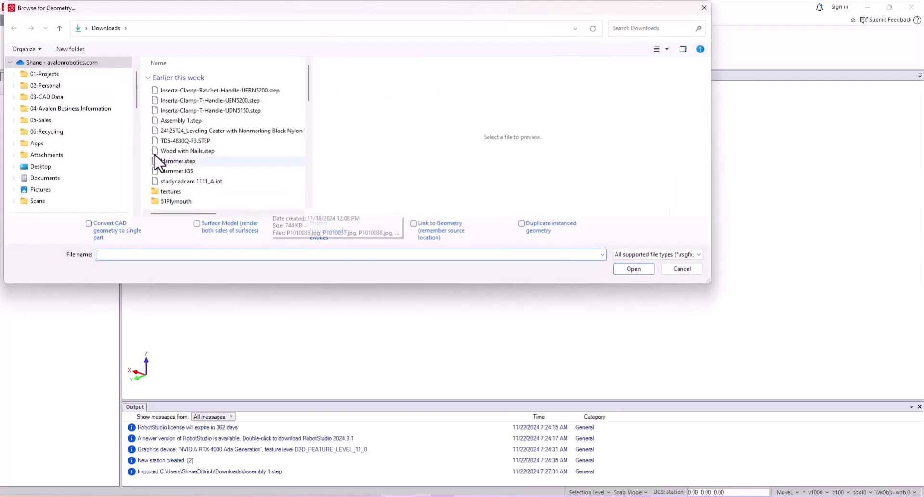
double_click(192, 121)
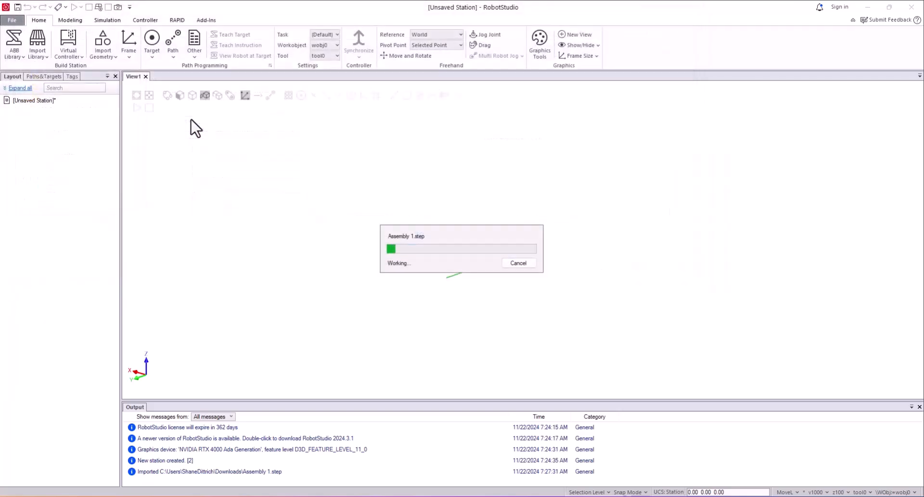
click(763, 172)
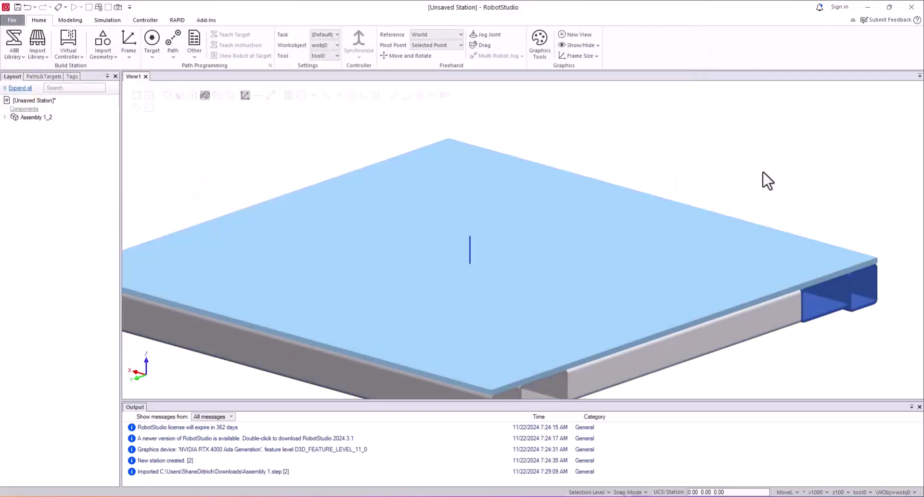
Examine the imported assembly by highlighting its individual parts, Part 1 to Part 5, one after another.
scroll(666, 364, down, 3)
ctrl+drag(669, 365, 544, 247)
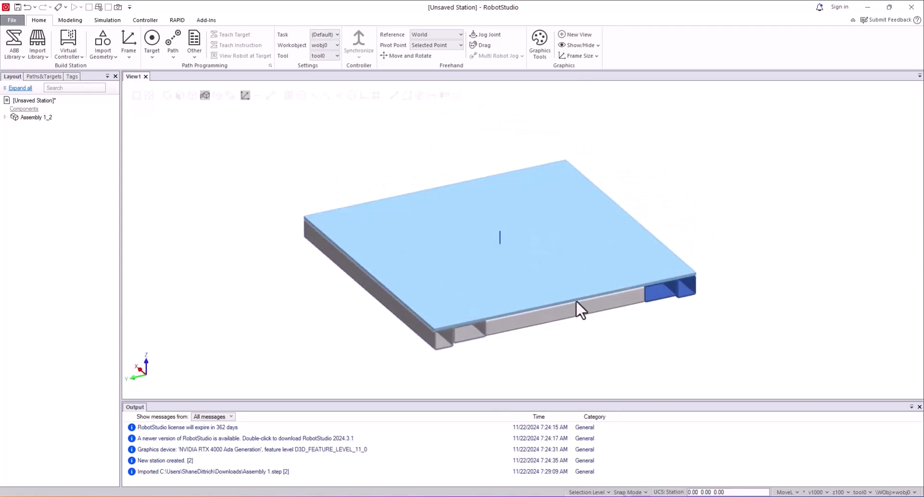
scroll(625, 316, up, 2)
click(380, 345)
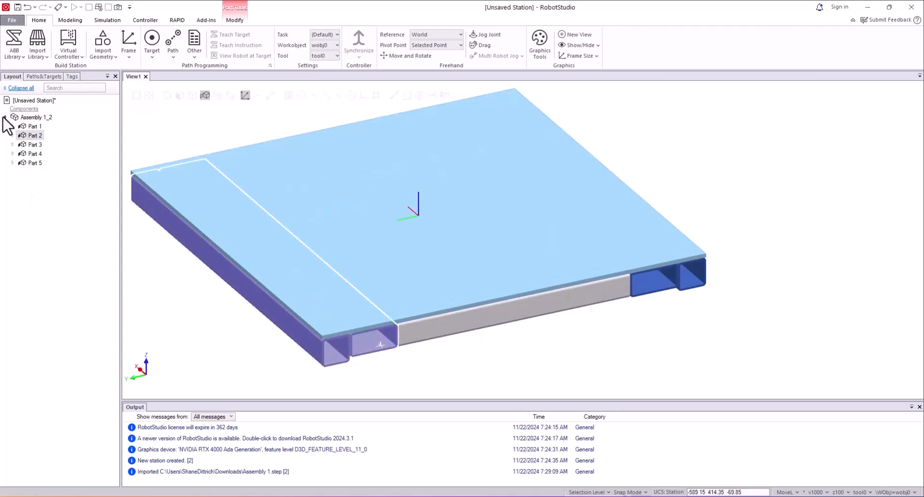
click(33, 126)
click(34, 144)
click(35, 153)
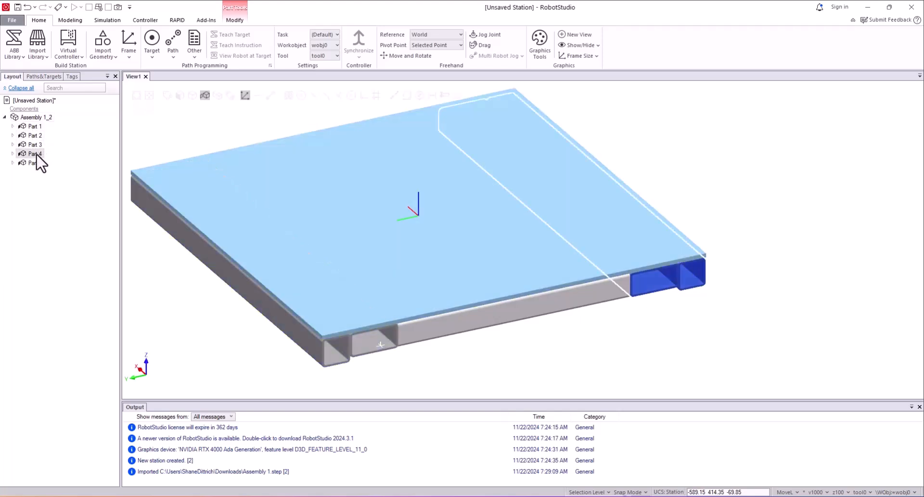
click(35, 162)
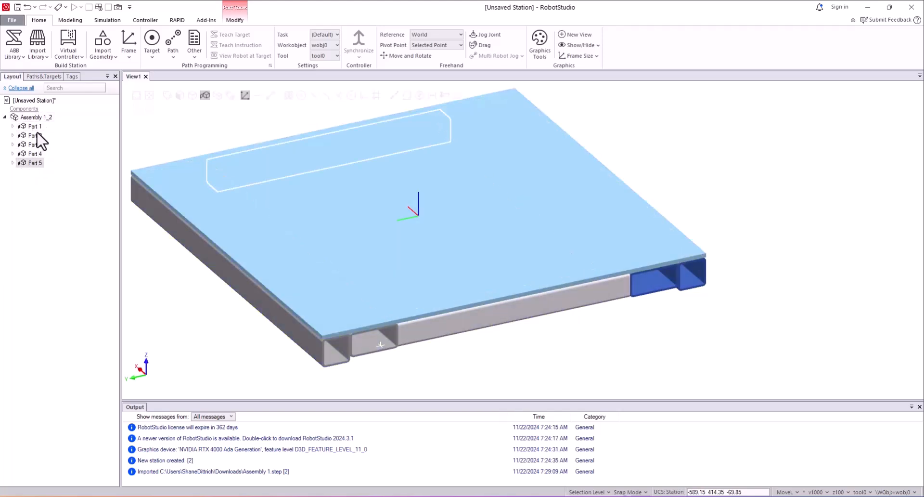
click(189, 311)
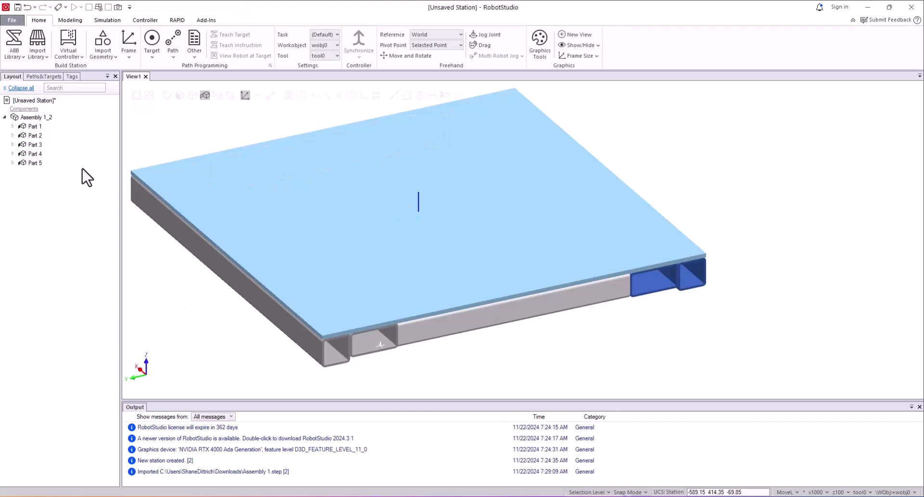
Open the graphic appearance settings of the whole Assembly 1_2 and give it the Diffuse Metal material.
click(34, 117)
right_click(38, 119)
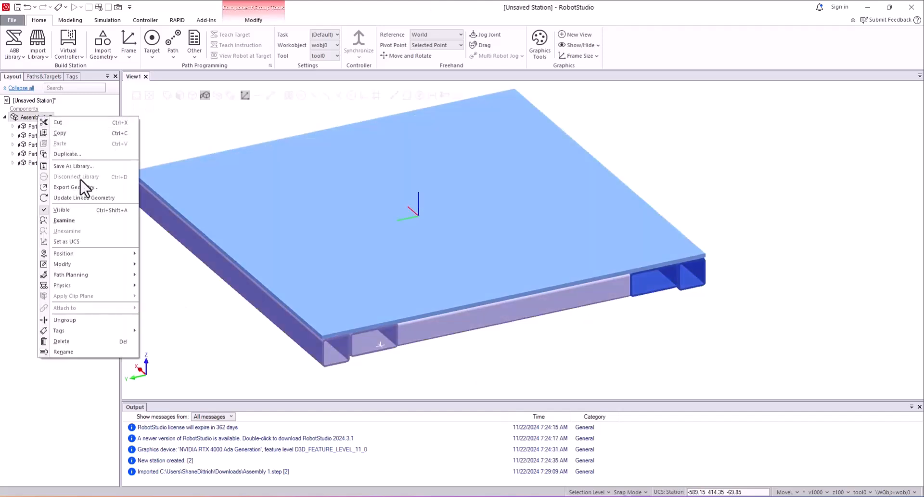
mouse_move(68, 264)
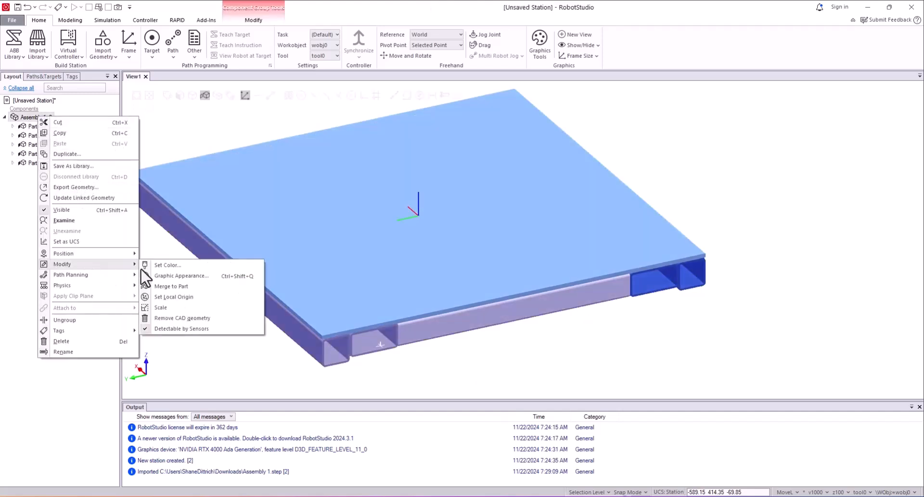
click(208, 283)
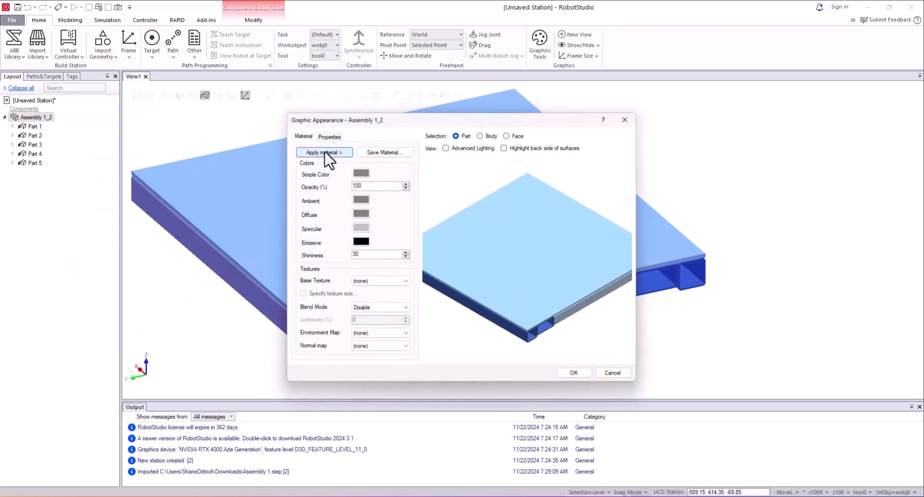
click(326, 153)
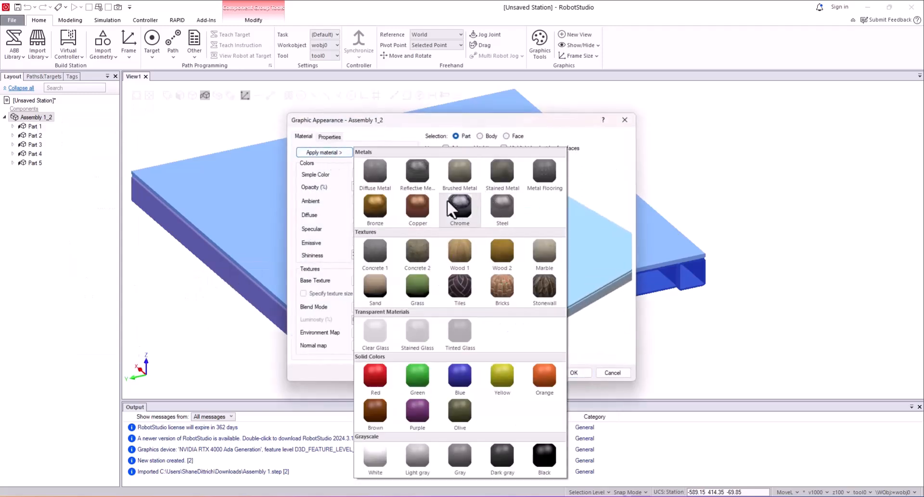
click(374, 171)
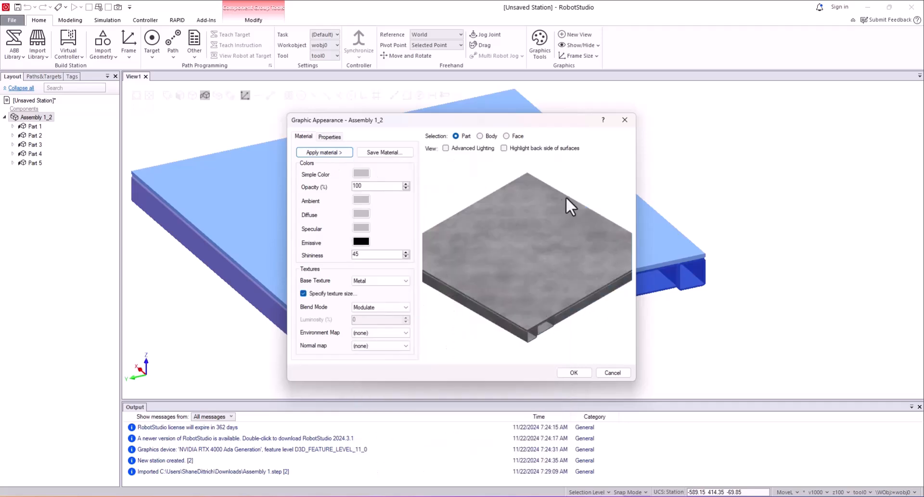
Try the Light gray material on the assembly and replace its simple color with dark green.
click(326, 153)
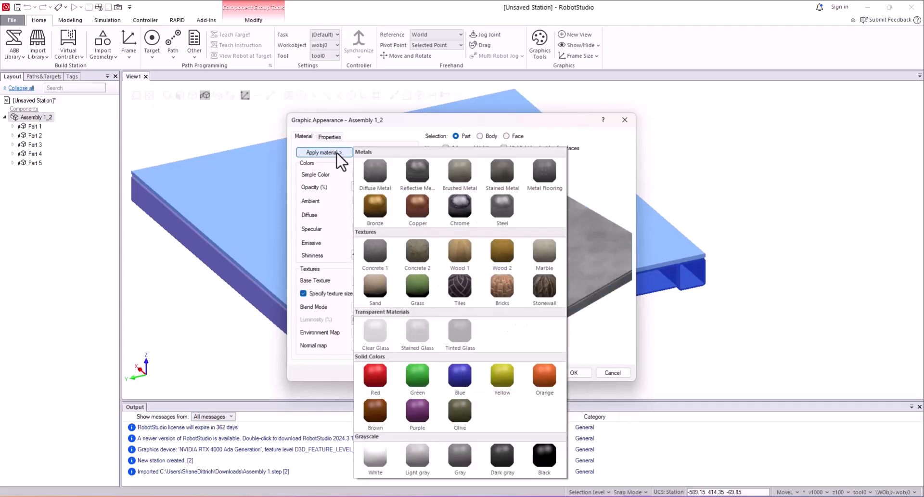
click(417, 457)
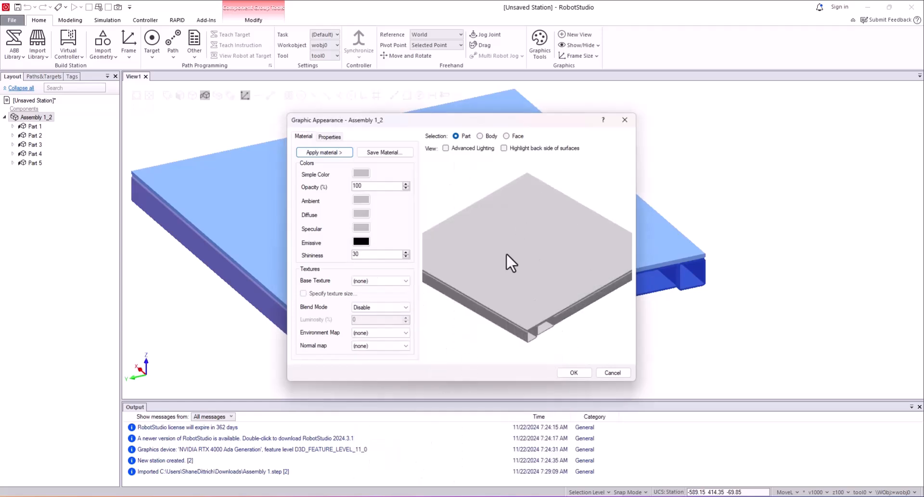
click(361, 173)
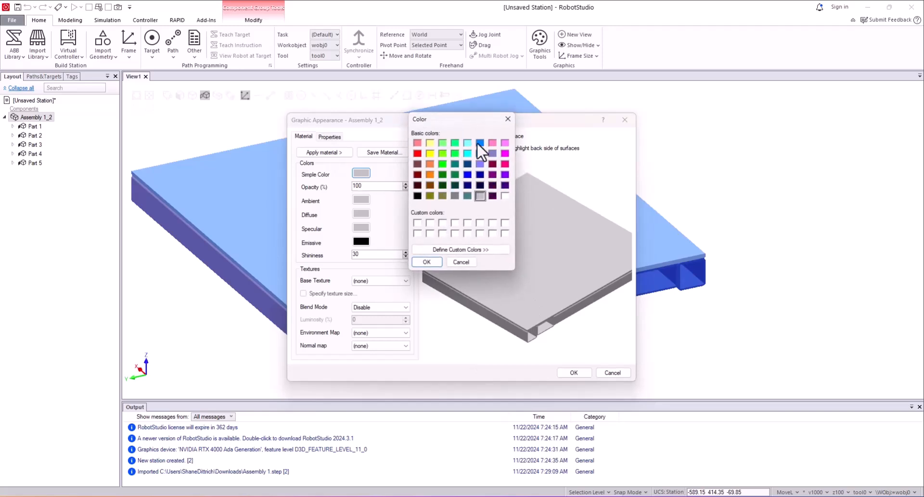
click(455, 174)
click(426, 261)
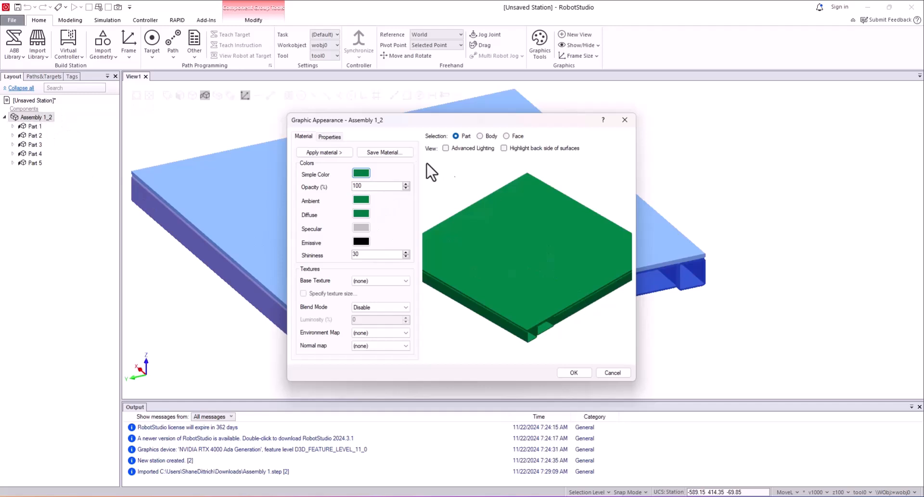
Apply the Light gray material to the whole assembly and accept the appearance settings.
click(323, 152)
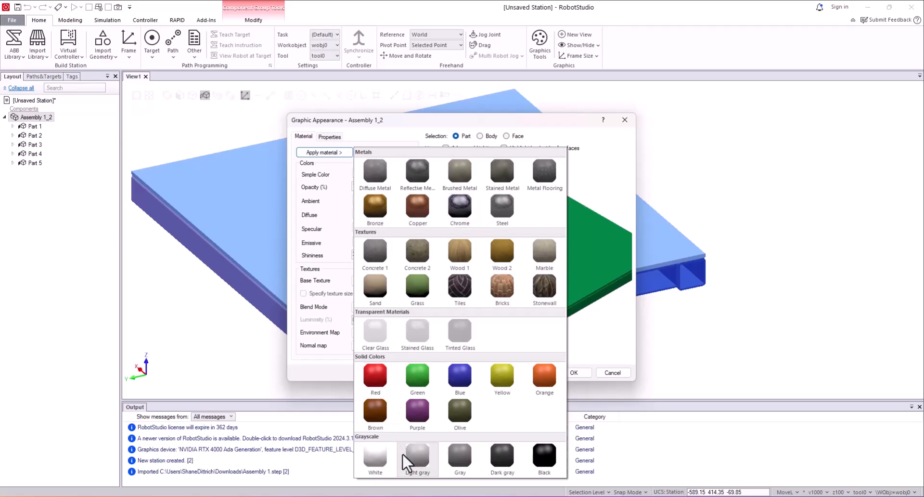
click(415, 461)
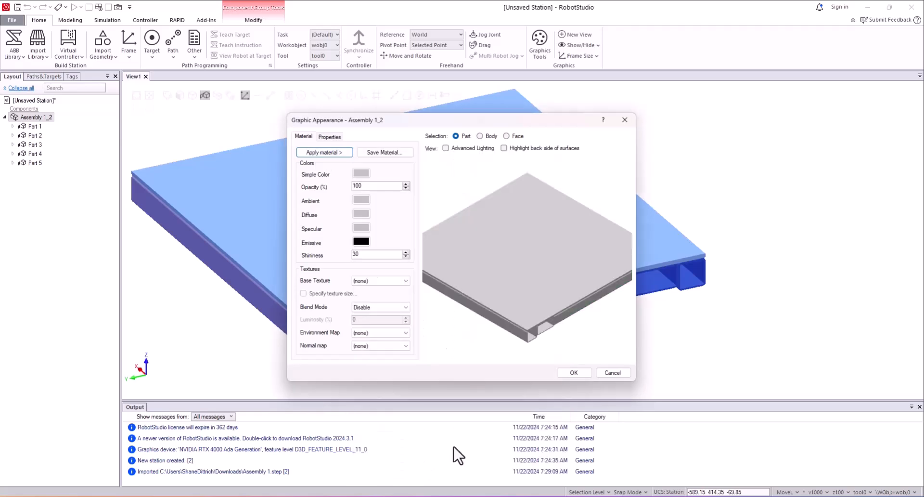
click(574, 373)
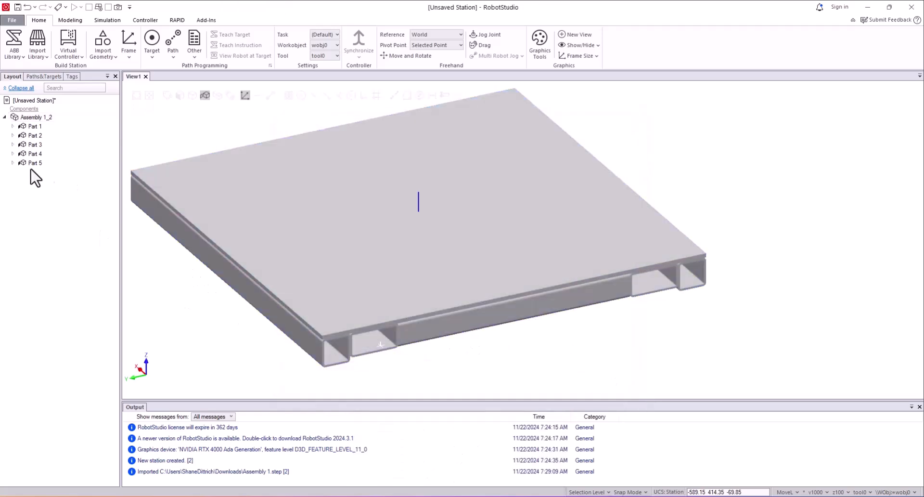
Apply the Chrome material to Part 1, the top plate, through its graphic appearance settings.
right_click(32, 126)
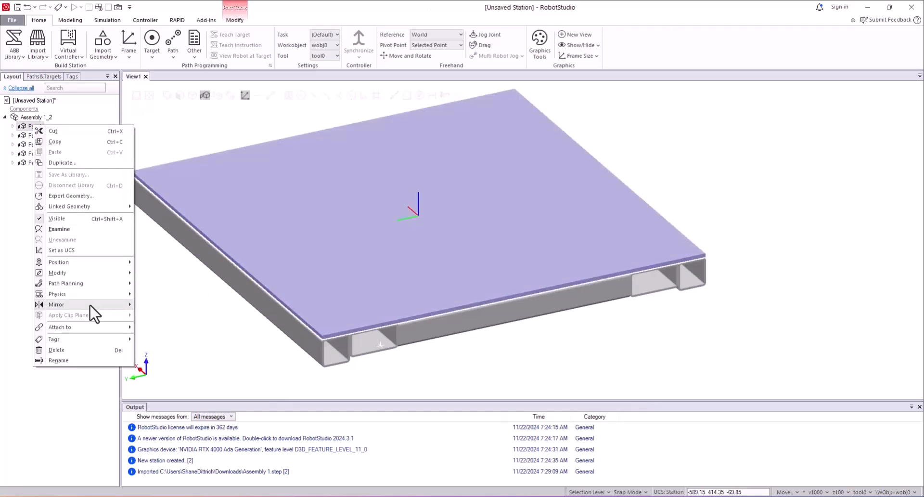
mouse_move(100, 273)
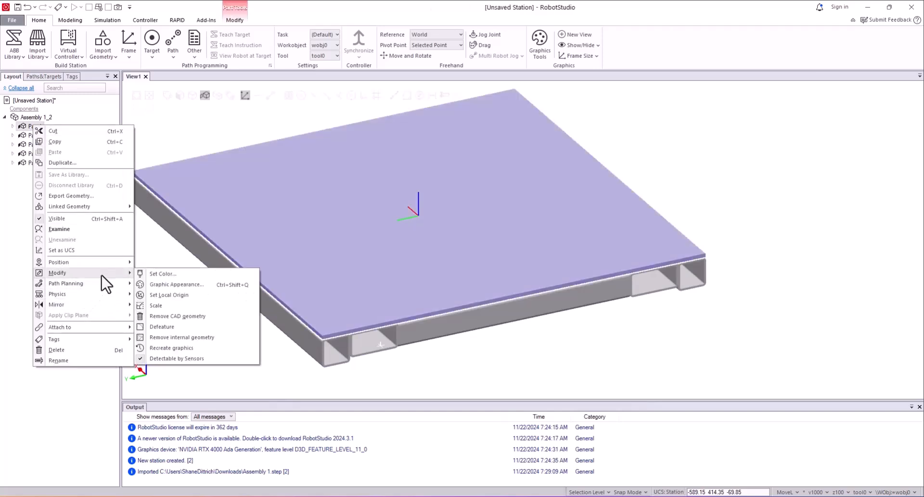
click(187, 285)
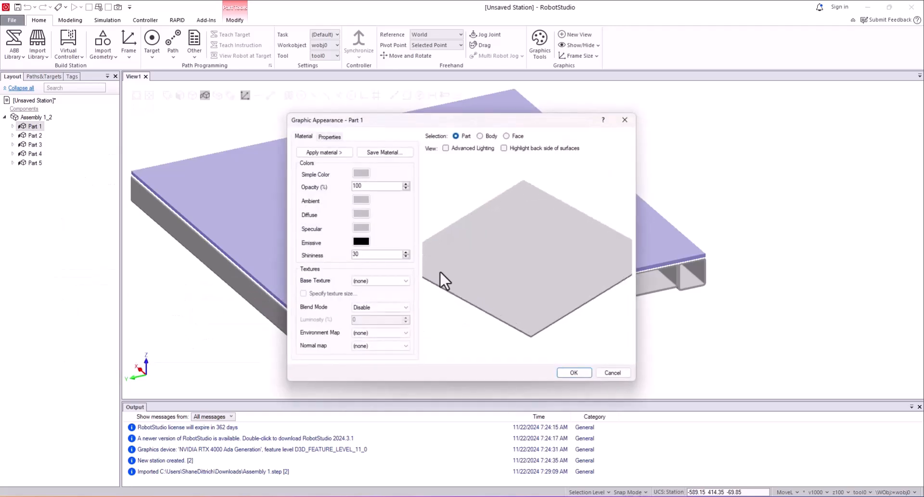
click(323, 153)
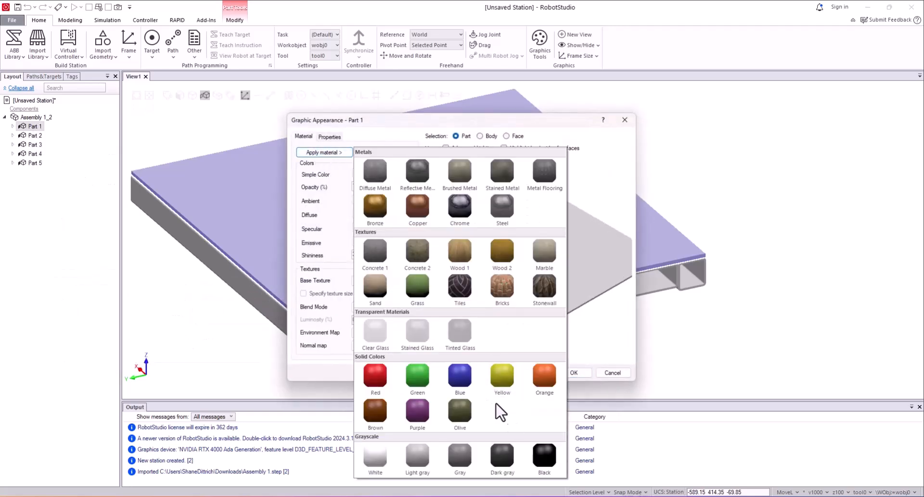
click(465, 208)
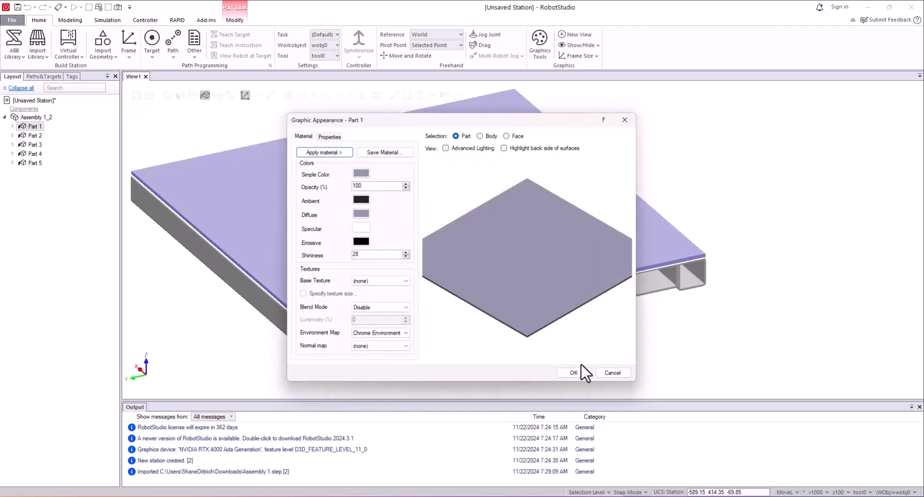
click(577, 373)
click(736, 333)
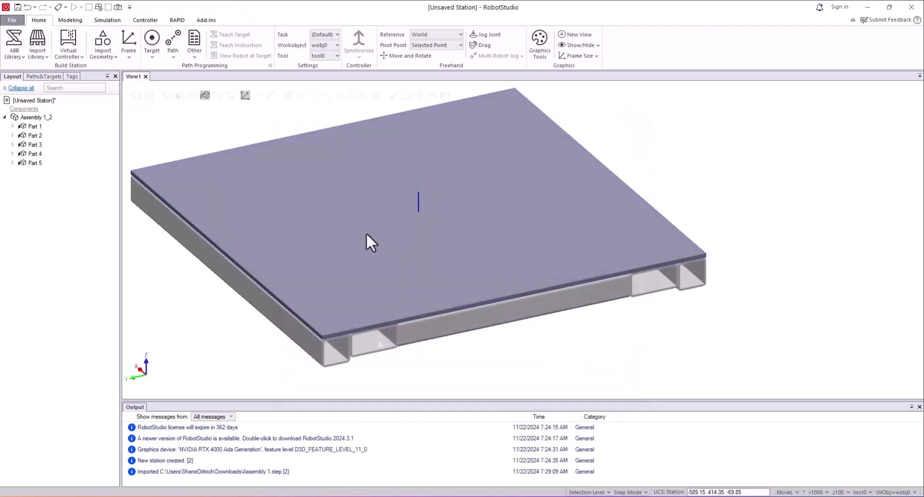
Change the material of the top plate, Part 1, to Light gray in its graphic appearance settings.
click(368, 218)
right_click(368, 219)
mouse_move(400, 377)
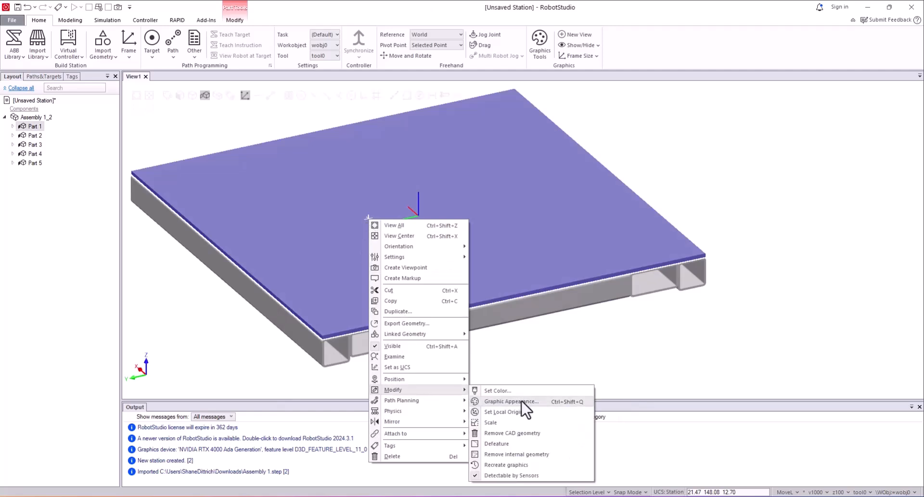
click(526, 407)
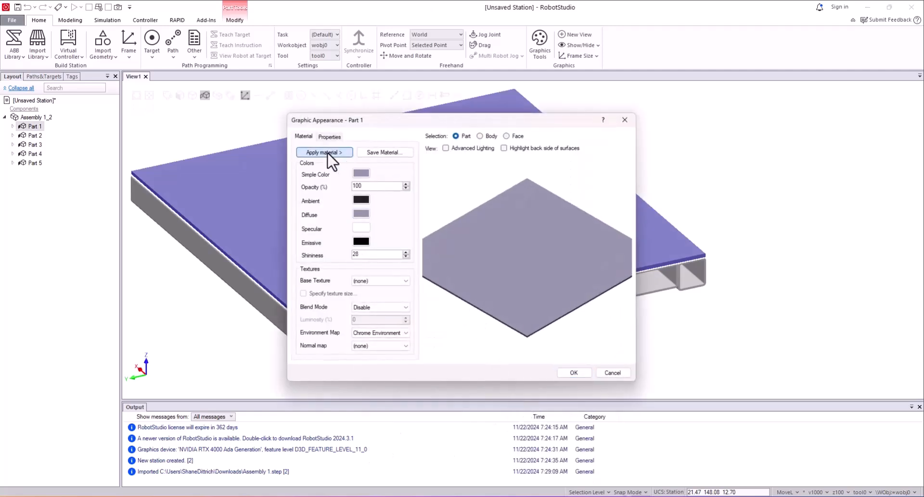
click(316, 153)
click(418, 456)
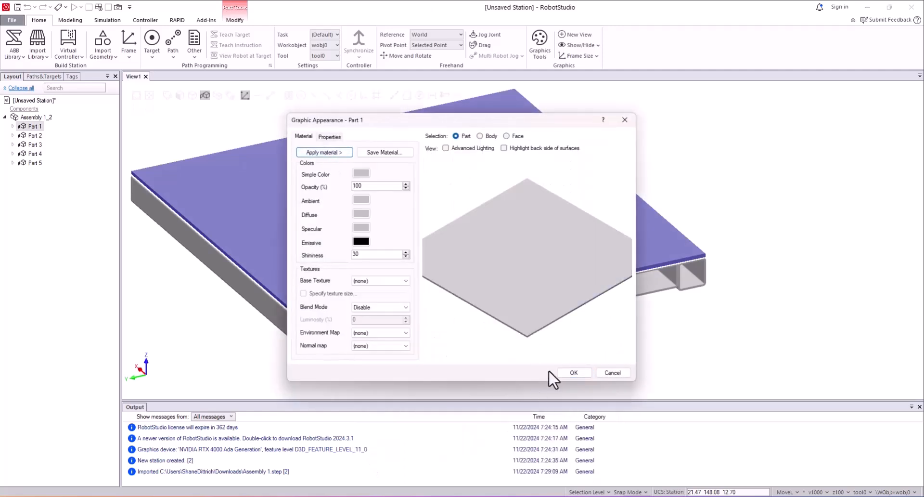
click(574, 372)
click(549, 332)
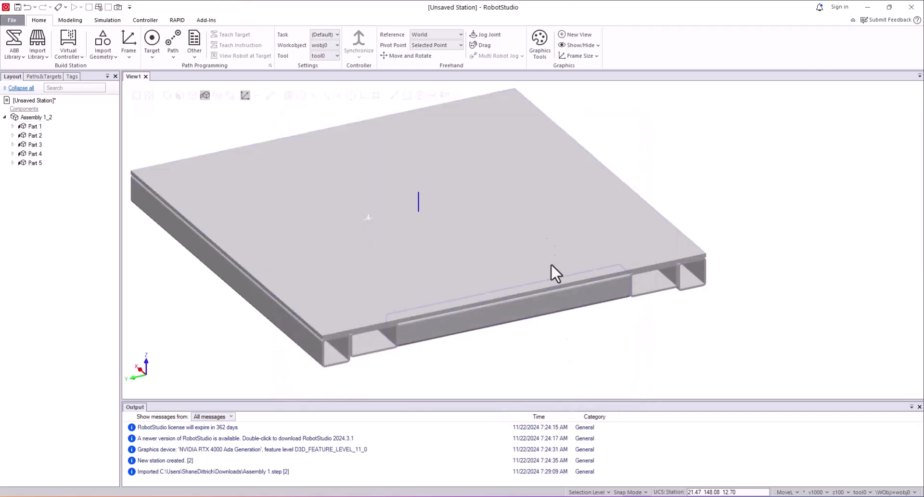
Set the color of the body inside Part 1 to blue (red 0, green 0, blue 255).
click(12, 126)
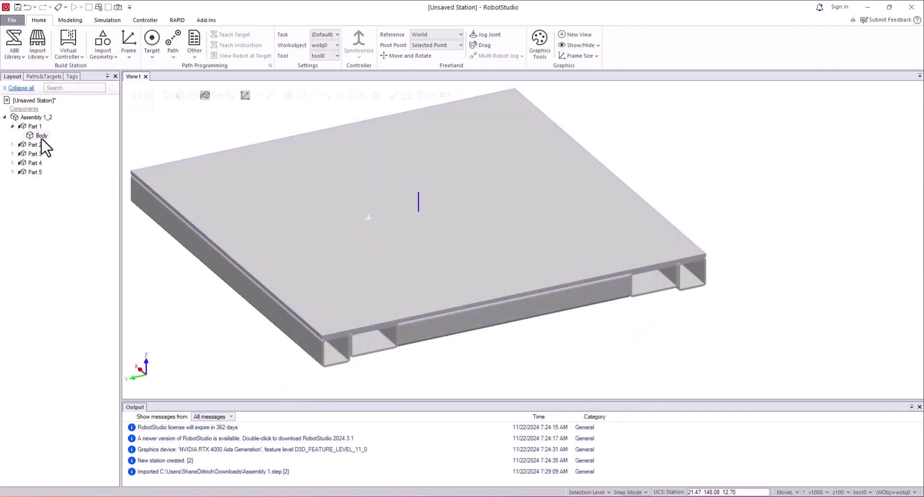
click(39, 136)
right_click(42, 135)
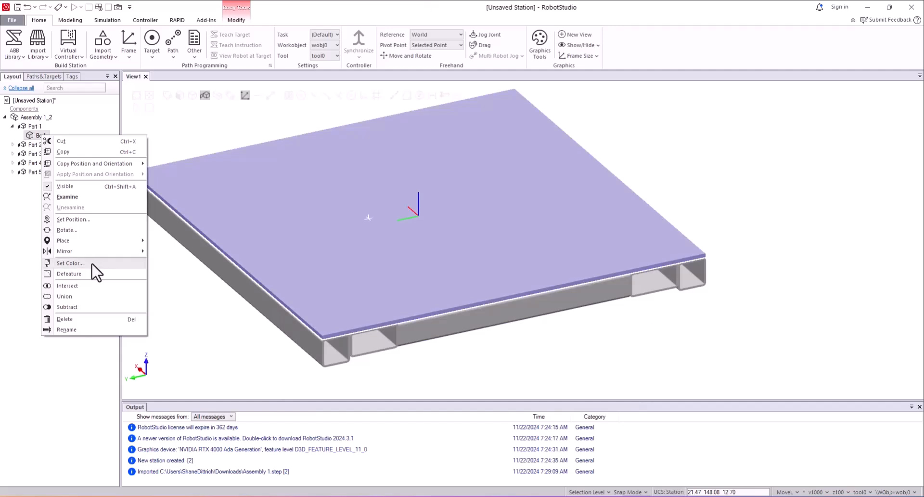
click(69, 263)
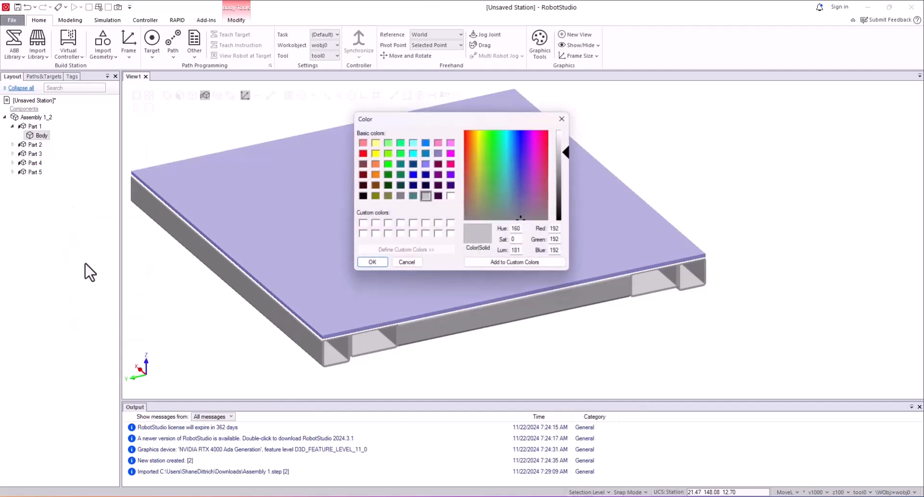
click(413, 175)
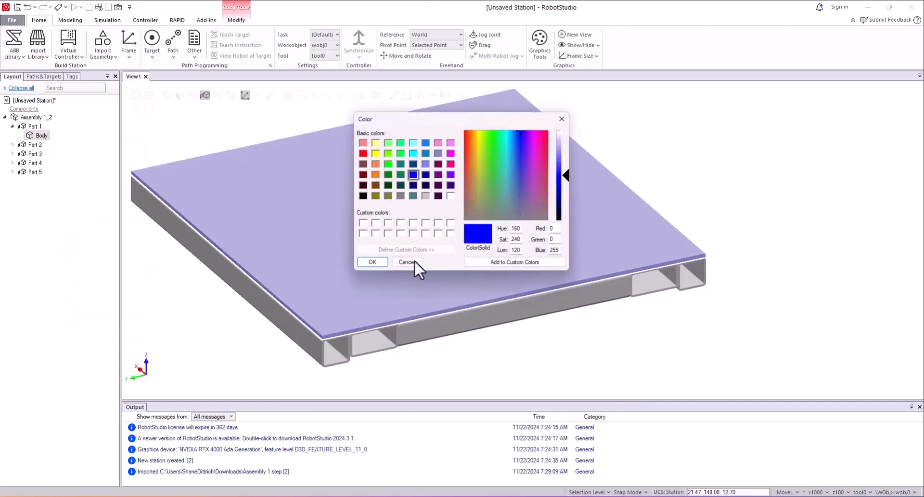
click(384, 260)
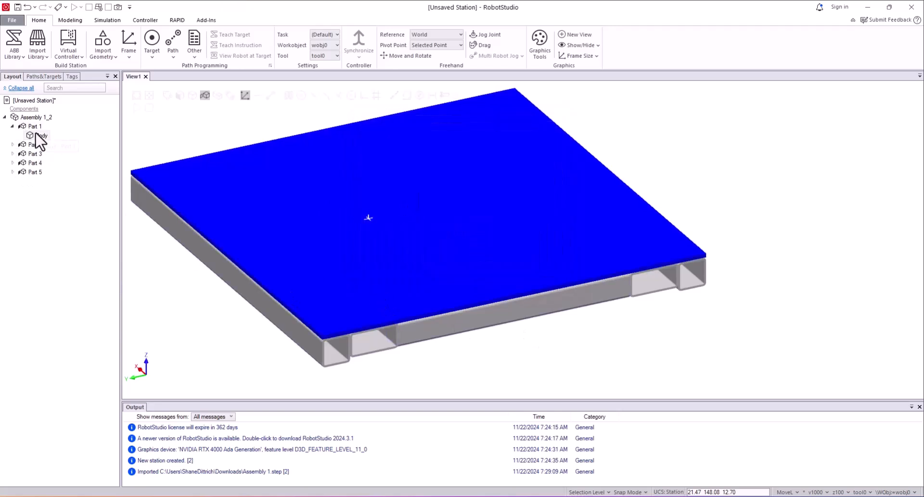
Undo the last color change on the body of the top plate, Part 1.
key(ctrl+z)
scroll(463, 254, down, 2)
ctrl+drag(463, 252, 478, 232)
mouse_move(528, 282)
ctrl+shift+mouse_down()
mouse_move(531, 245)
mouse_move(462, 274)
mouse_move(462, 243)
mouse_move(537, 278)
ctrl+shift+mouse_up()
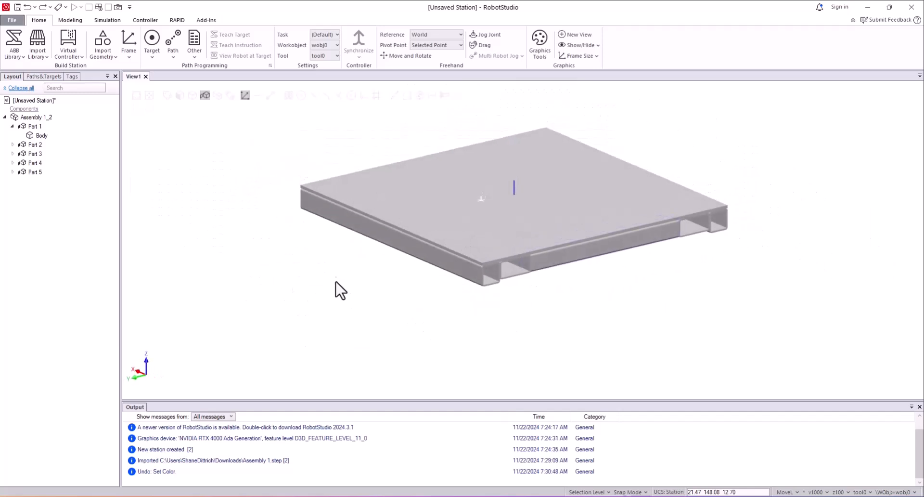
Import the geometry file 24125T24_Leveling Caster with Nonmarking Black Nylon Wheel.SAT into the station.
click(107, 51)
click(136, 113)
double_click(255, 132)
click(248, 275)
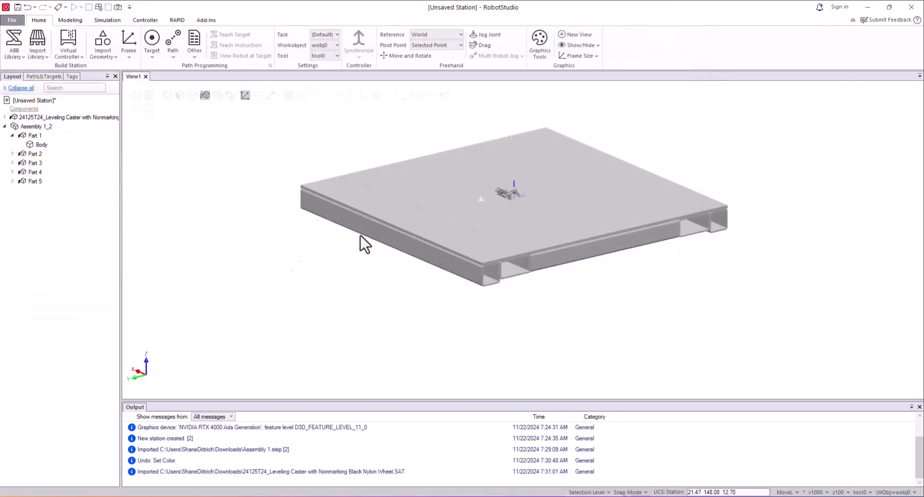
Examine the imported caster on the plate and the list of bodies it contains.
scroll(514, 191, down, 3)
scroll(513, 192, up, 4)
scroll(509, 202, up, 3)
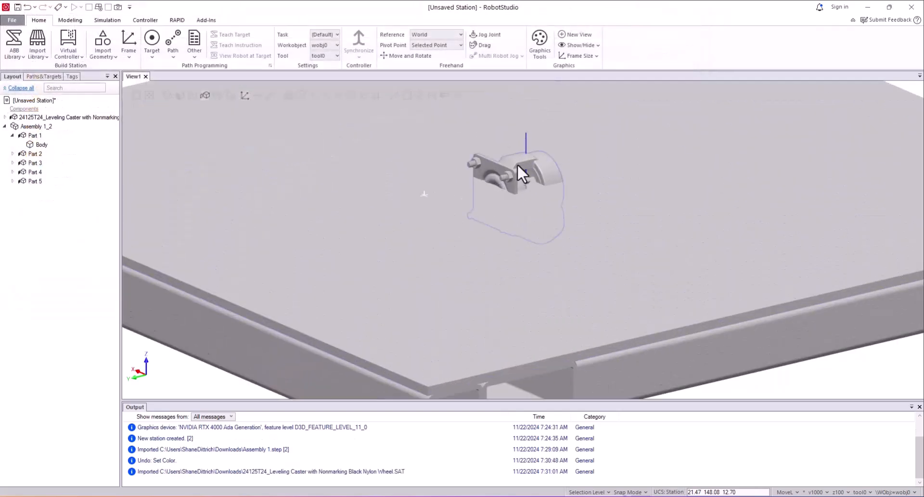
click(503, 169)
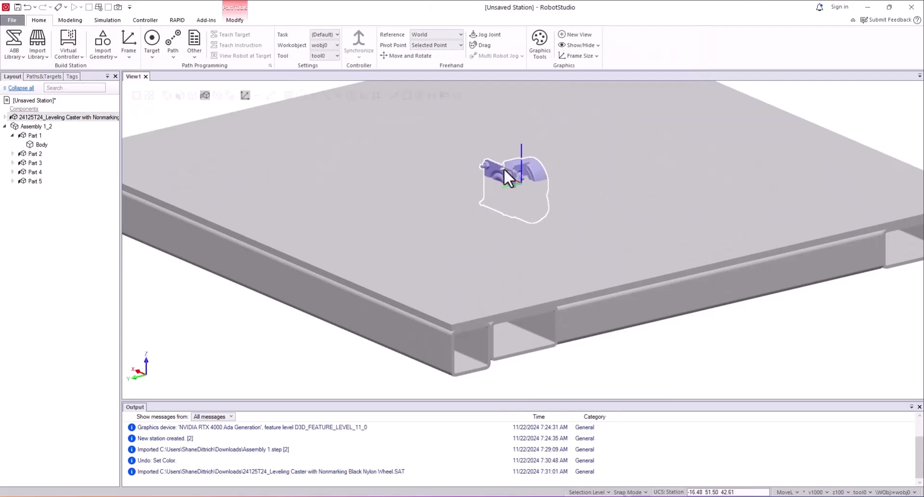
click(5, 126)
click(6, 117)
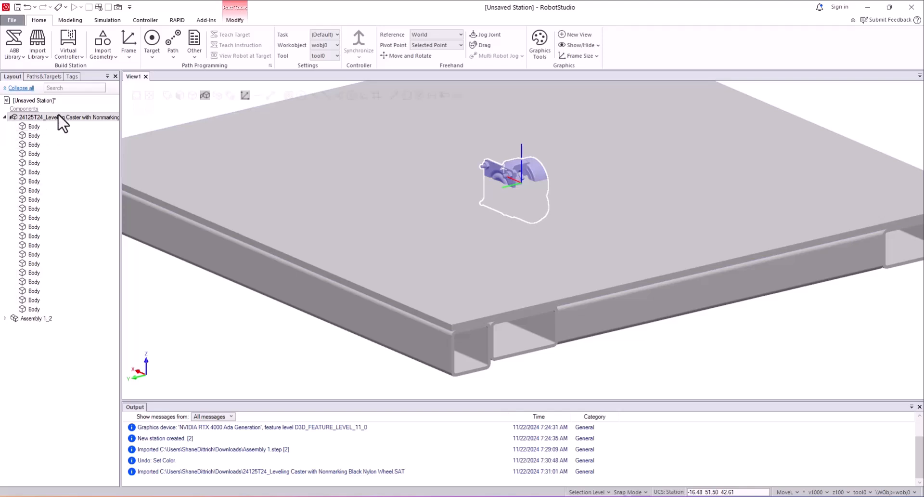
click(5, 117)
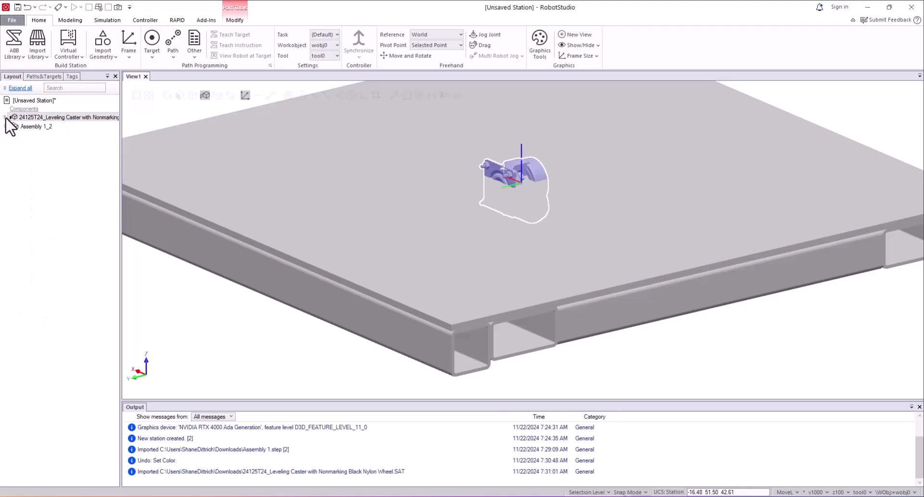
Hide the whole Assembly 1_2 so that only the caster is shown.
right_click(62, 117)
mouse_move(111, 252)
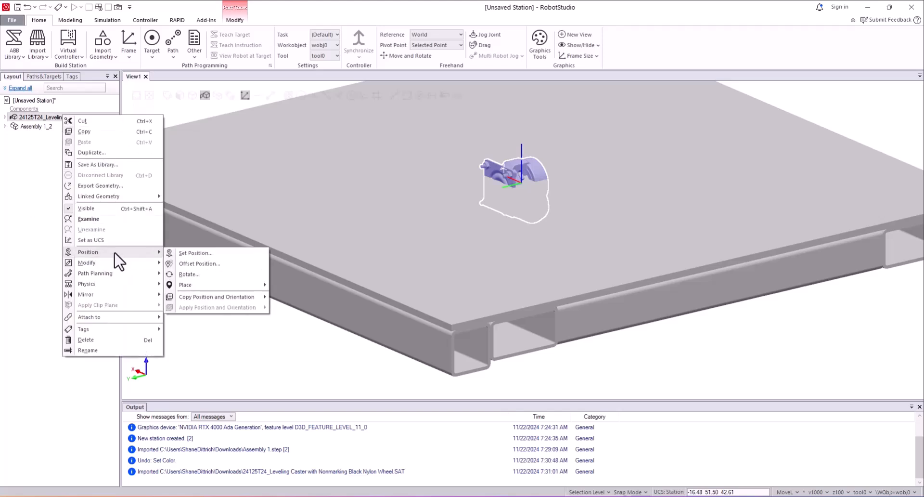
click(37, 130)
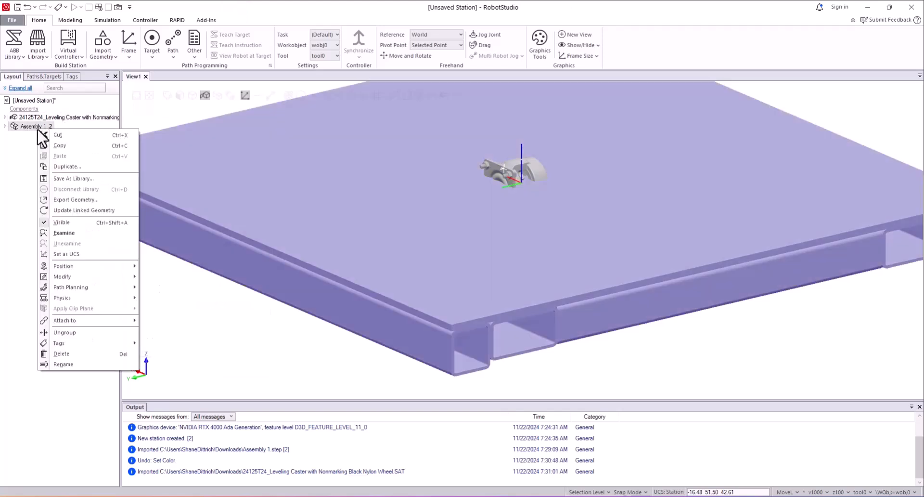
right_click(37, 128)
click(71, 224)
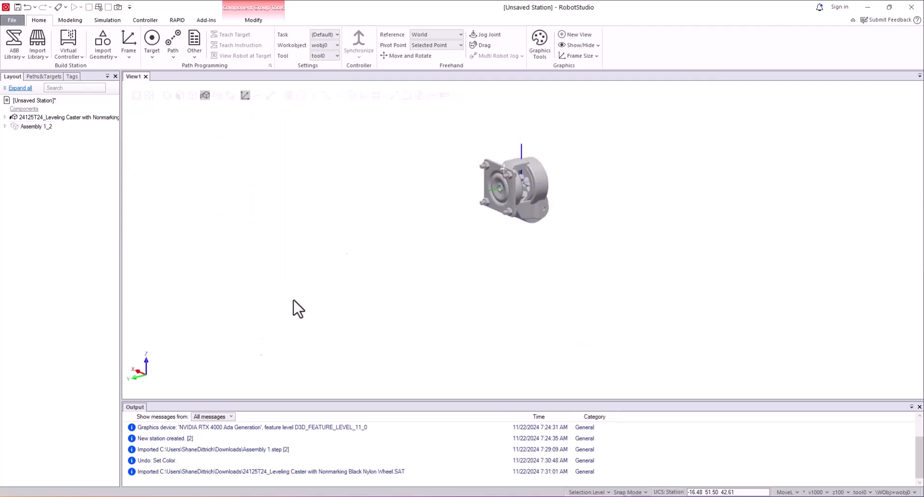
Set the caster's orientation to 90 degrees about X relative to World and close the position settings.
scroll(518, 186, up, 3)
ctrl+shift+drag(515, 205, 500, 222)
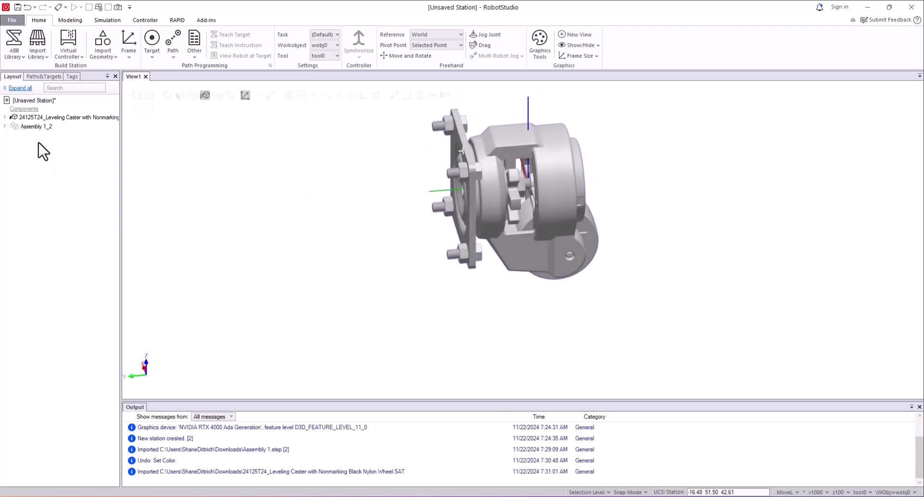
right_click(37, 119)
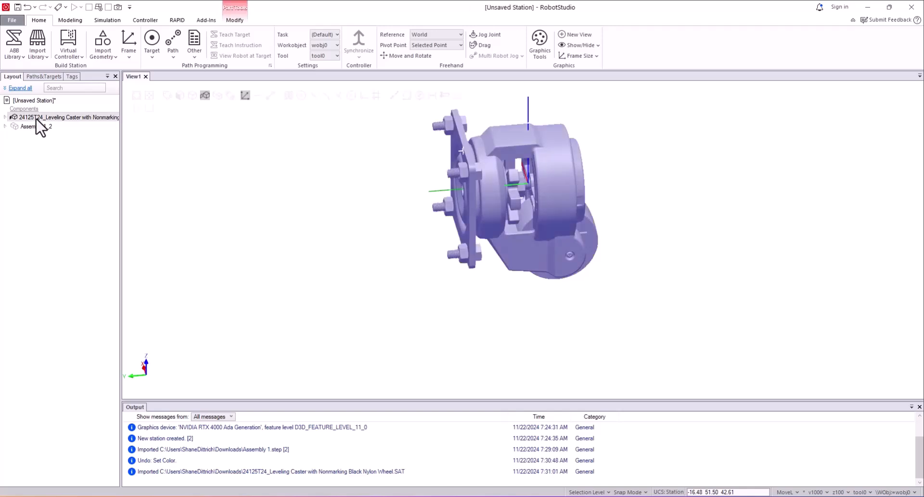
mouse_move(96, 255)
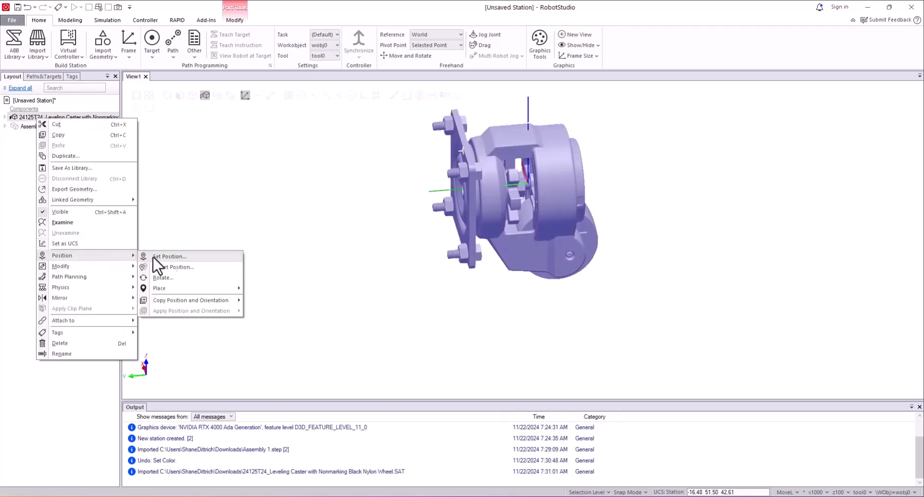
click(173, 255)
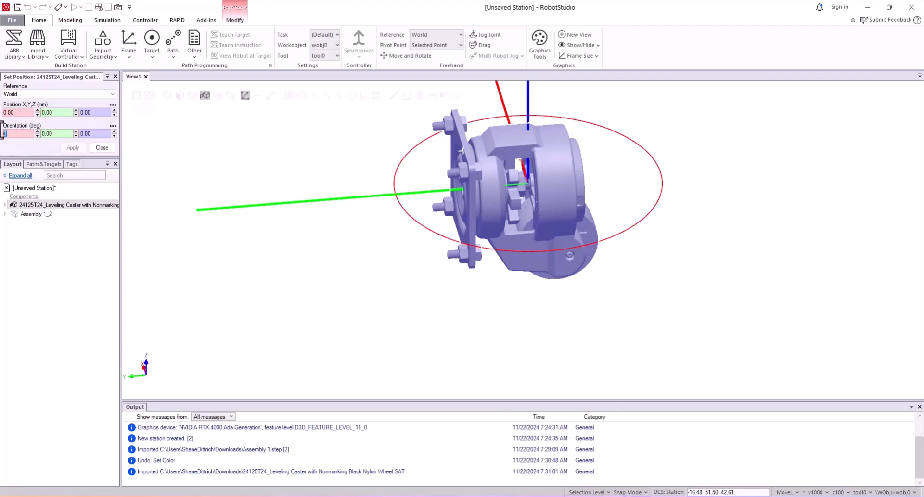
text(90)
key(Return)
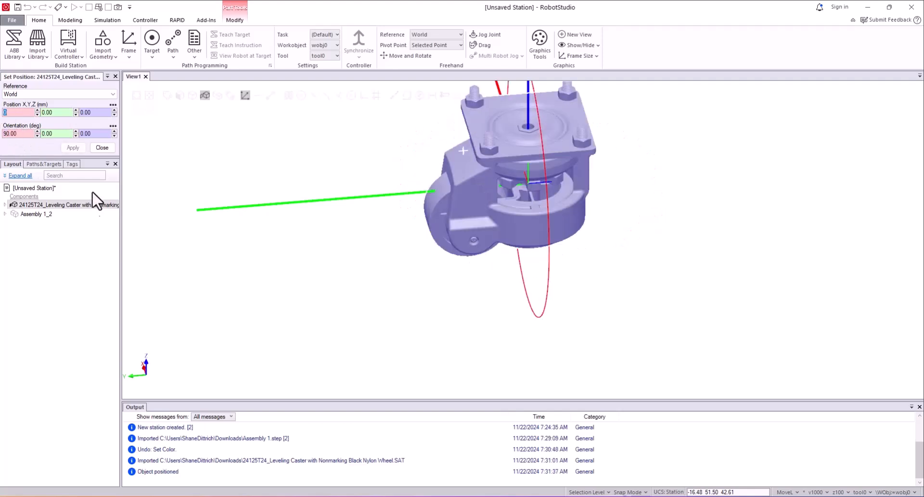
click(102, 147)
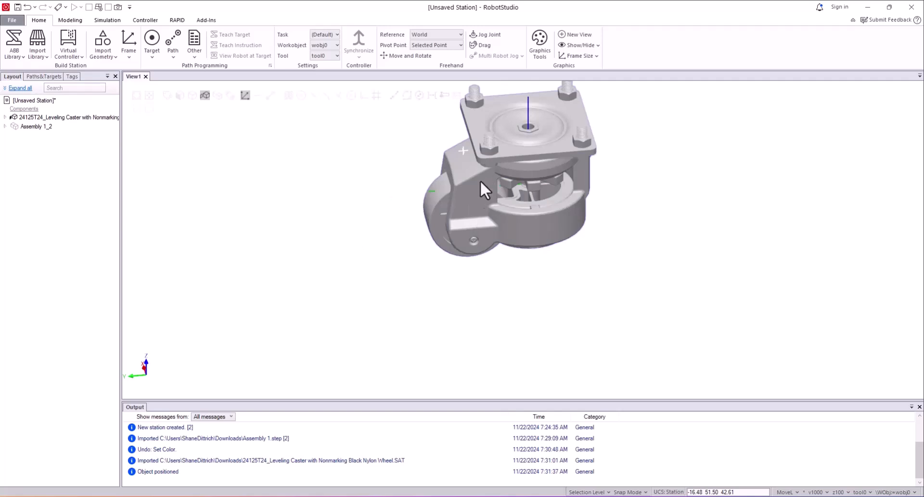
Expand the caster and the assembly in the component tree to list their bodies and parts.
scroll(513, 178, down, 2)
scroll(513, 177, up, 3)
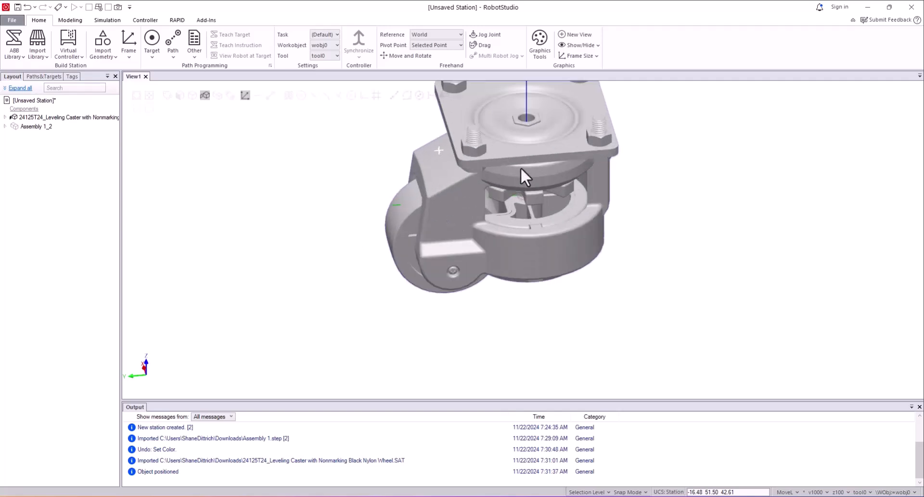
click(541, 194)
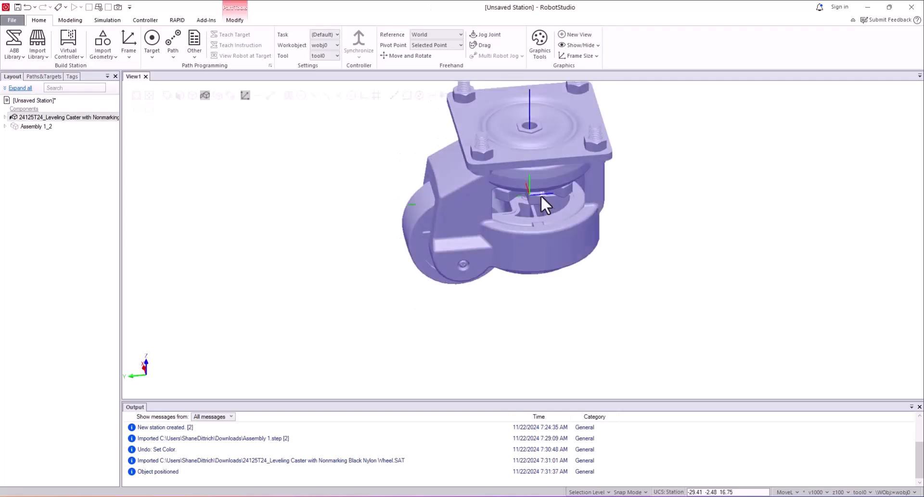
click(103, 190)
click(5, 127)
click(5, 117)
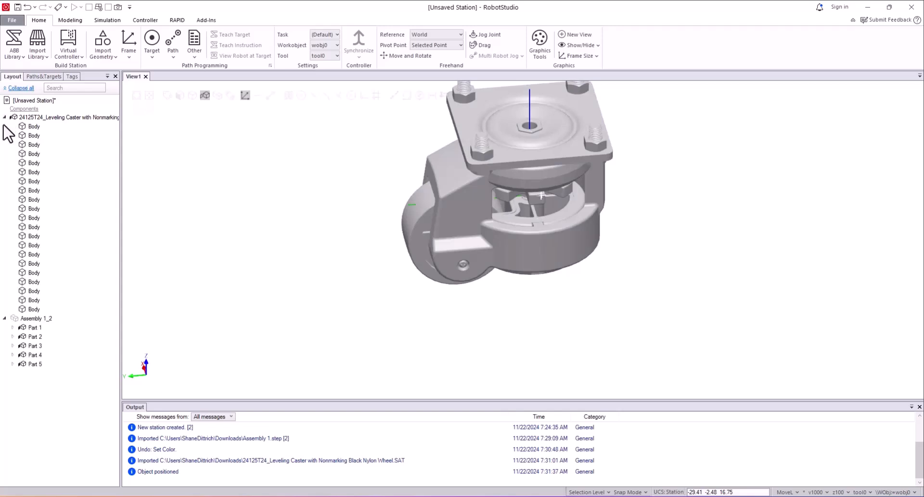
Set the color of the caster's wheel, the first body in its list, to black.
click(34, 126)
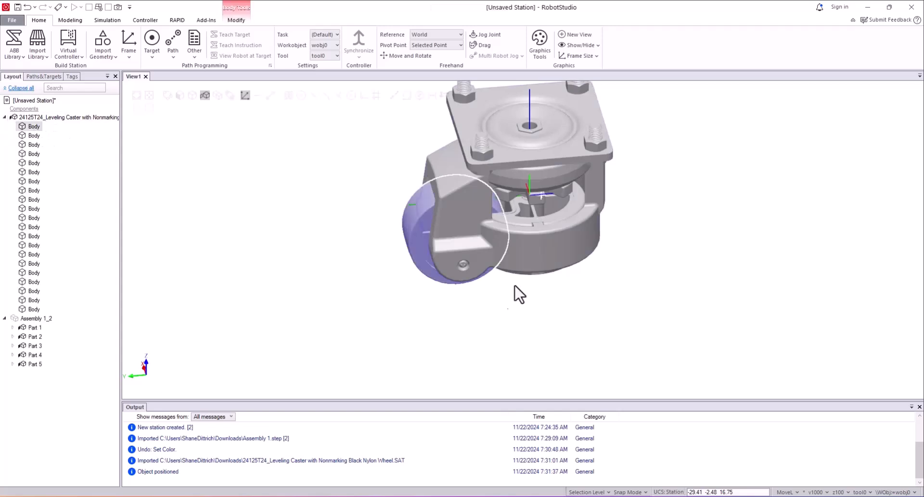
click(247, 181)
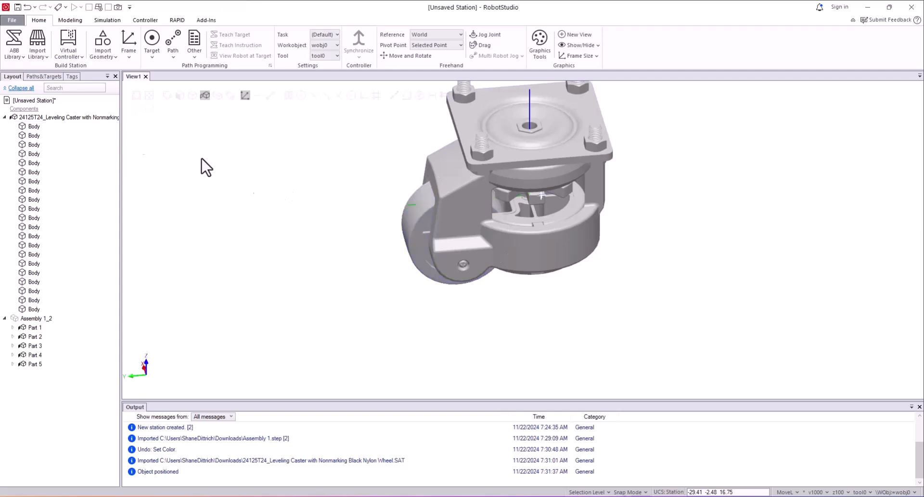
right_click(32, 127)
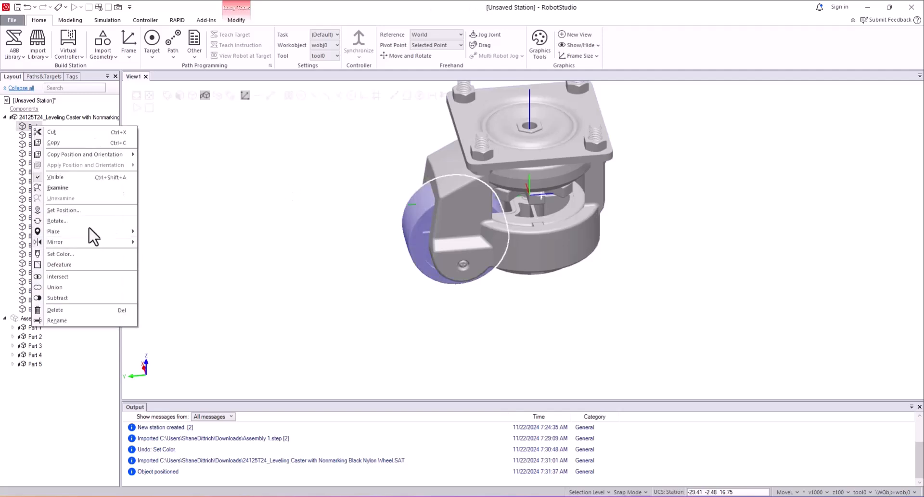
click(80, 254)
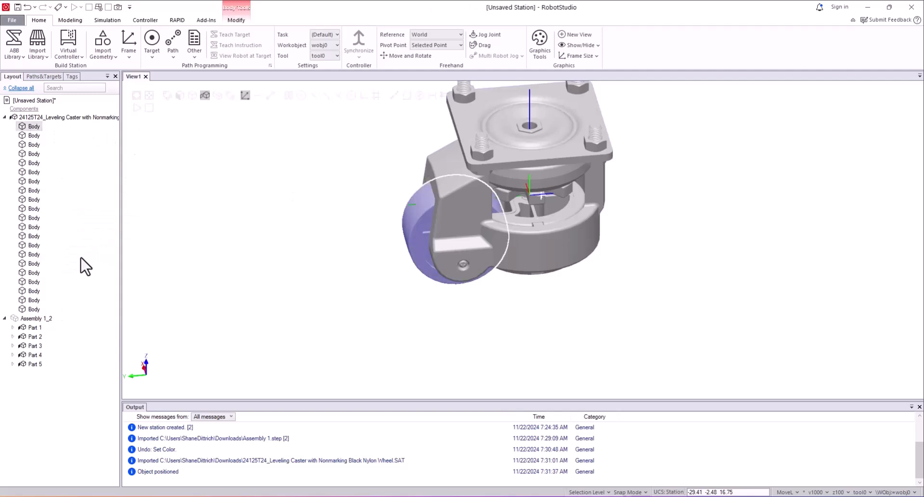
click(363, 196)
click(371, 262)
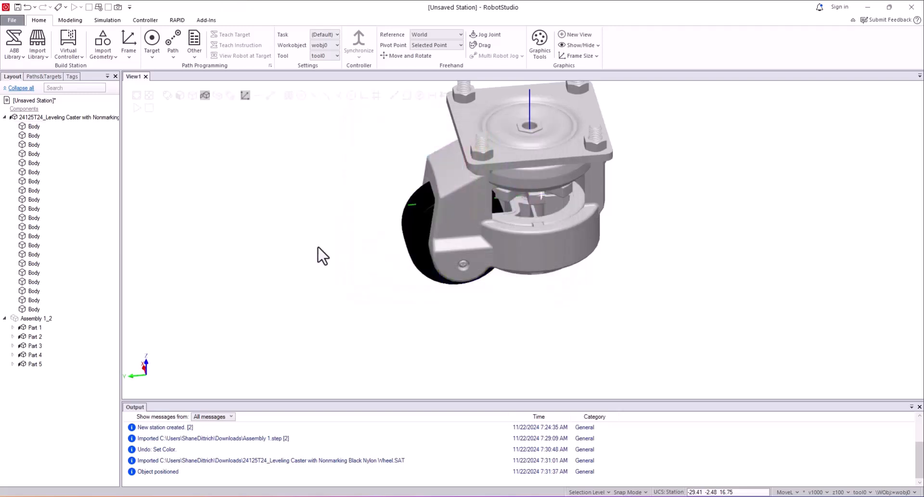
Change the selection level to body and clear the current selection of the caster.
click(466, 194)
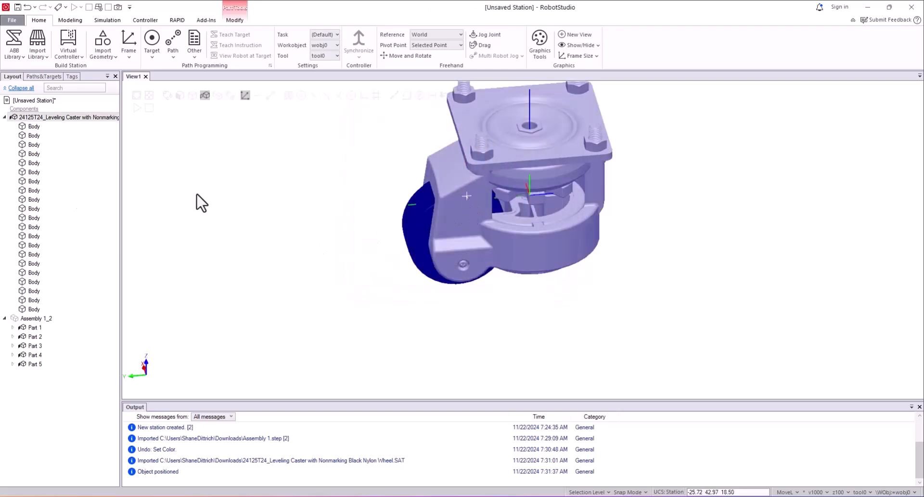
click(34, 136)
click(34, 162)
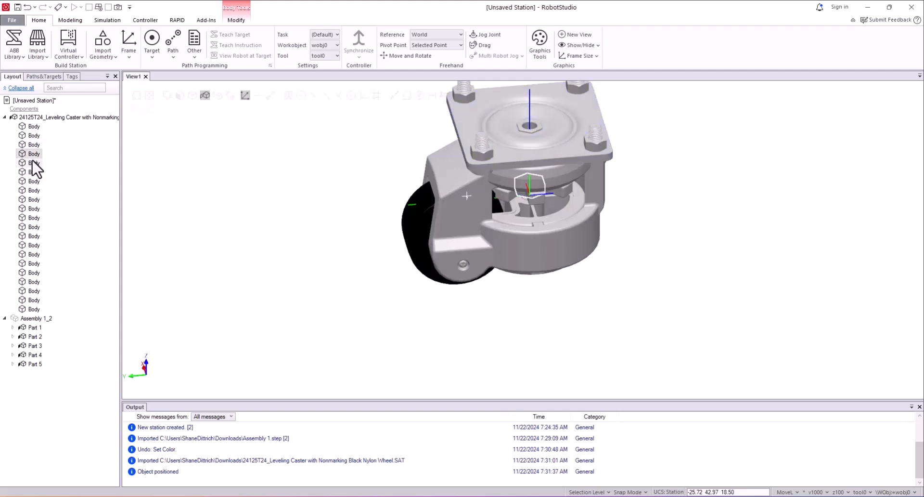
click(533, 195)
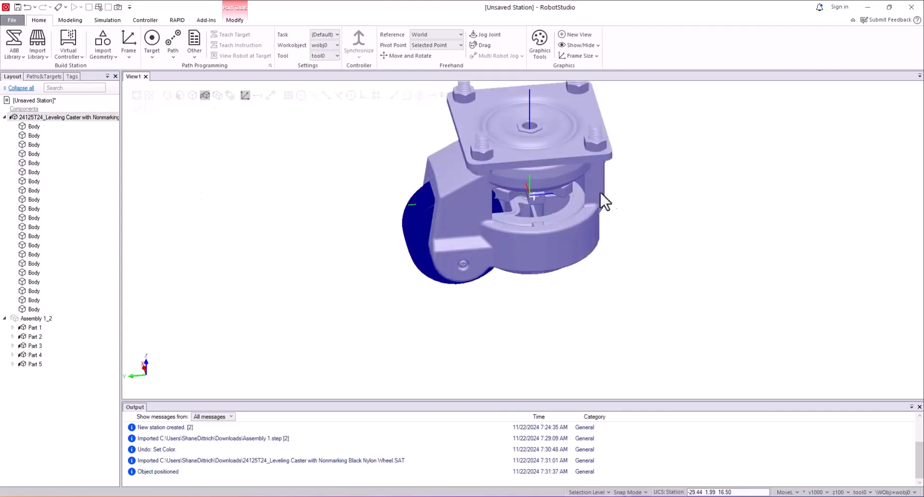
middle_drag(536, 145, 548, 240)
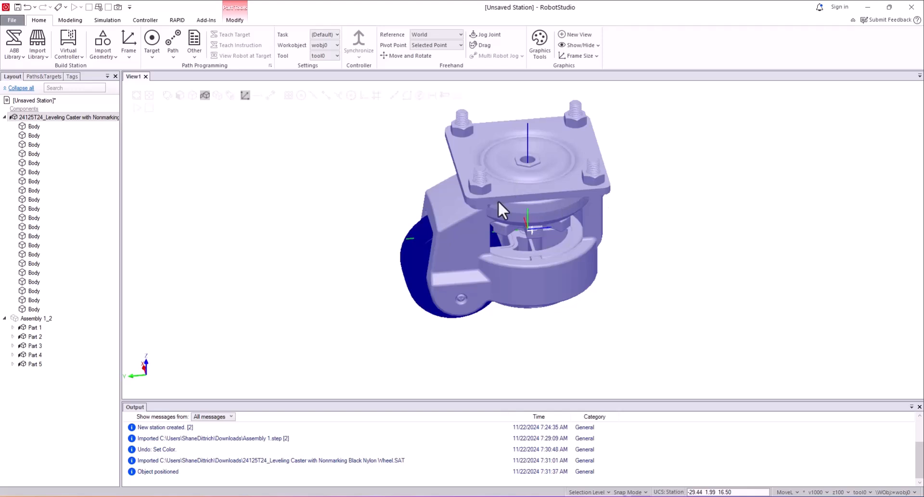
click(192, 95)
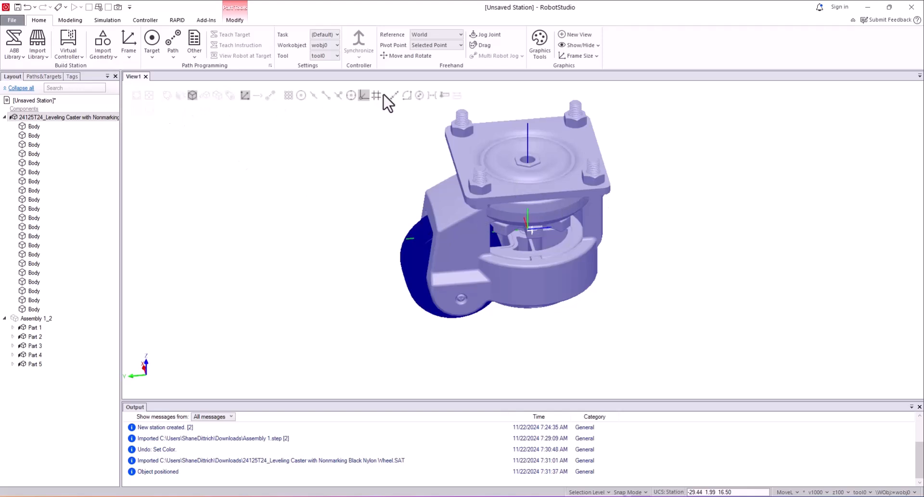
click(285, 243)
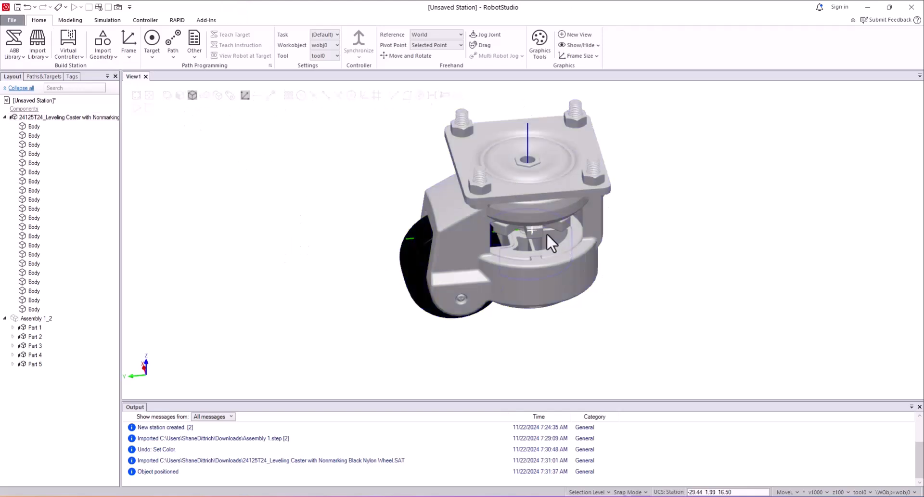
Set the color of the toothed adjustment wheel inside the caster to red.
click(537, 231)
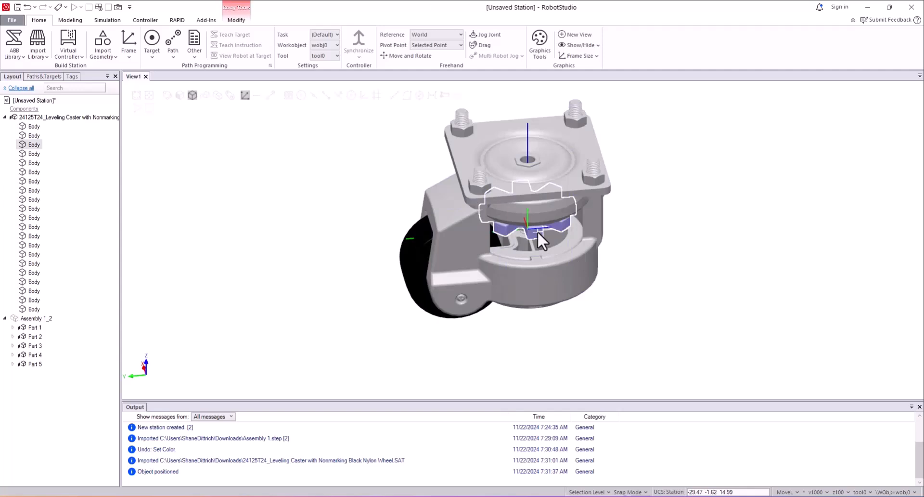
right_click(31, 144)
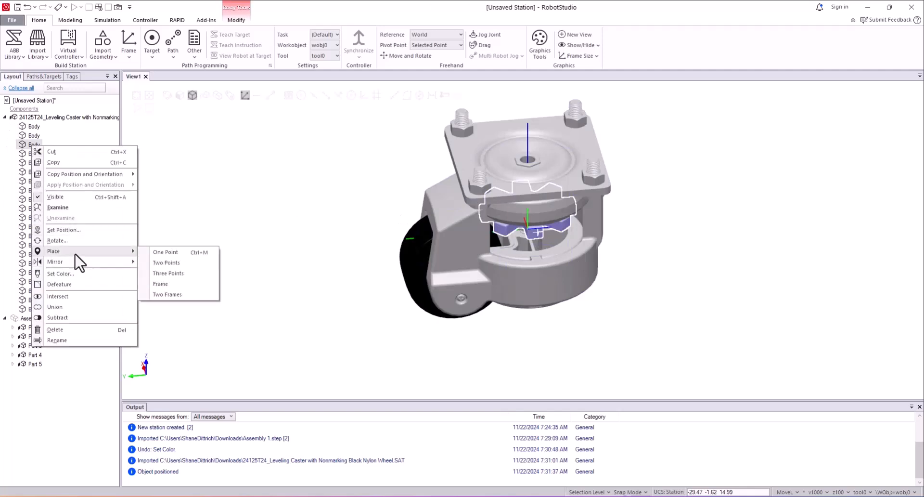
click(76, 274)
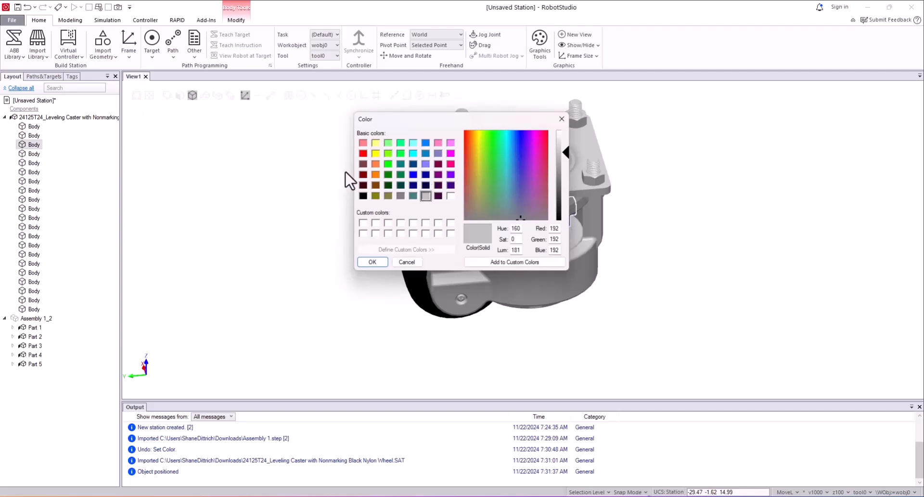
click(363, 153)
click(373, 262)
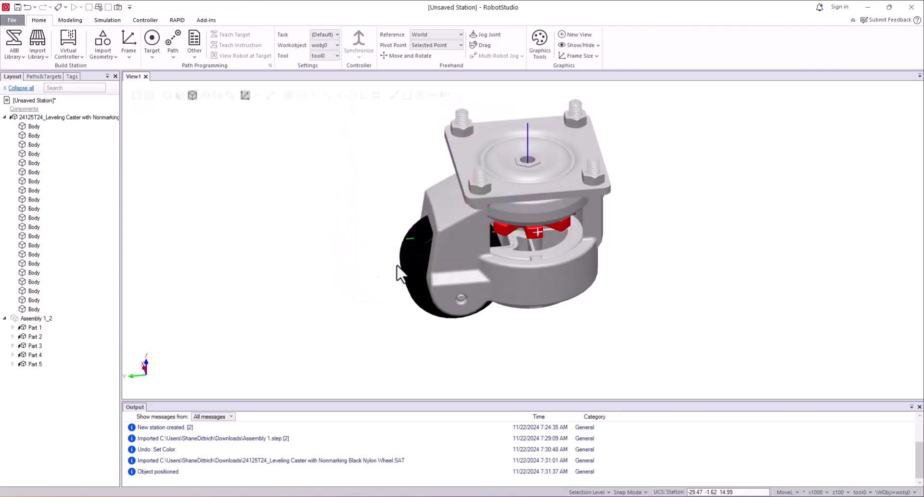
Set the color of the caster's round leveling foot at the bottom to dark gray, RGB 75, 75, 75.
ctrl+shift+drag(553, 258, 537, 239)
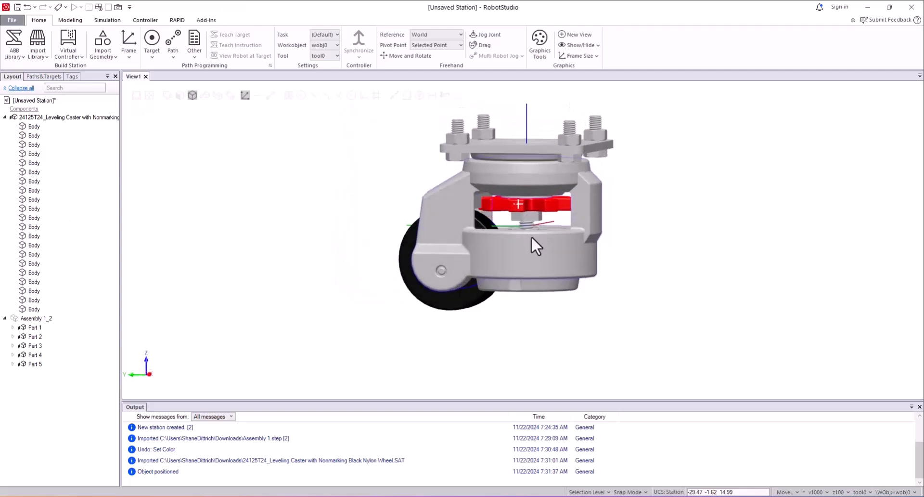
click(535, 287)
right_click(539, 293)
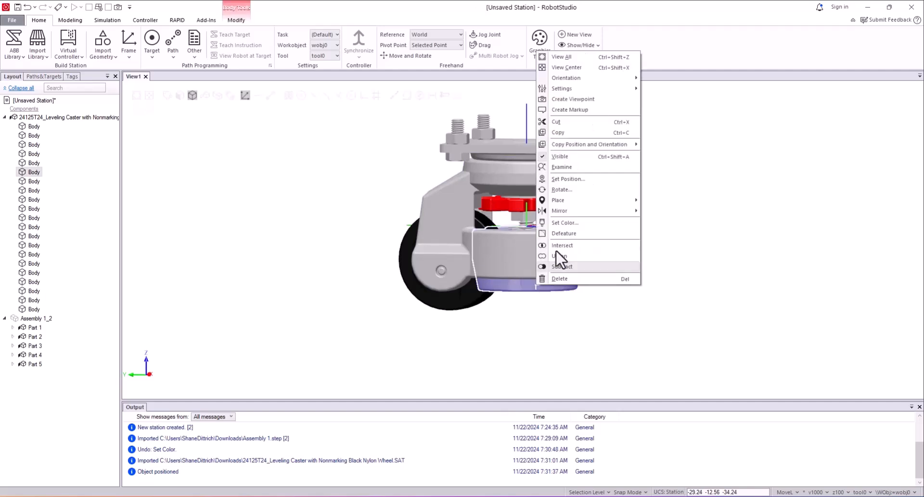
click(563, 224)
click(364, 195)
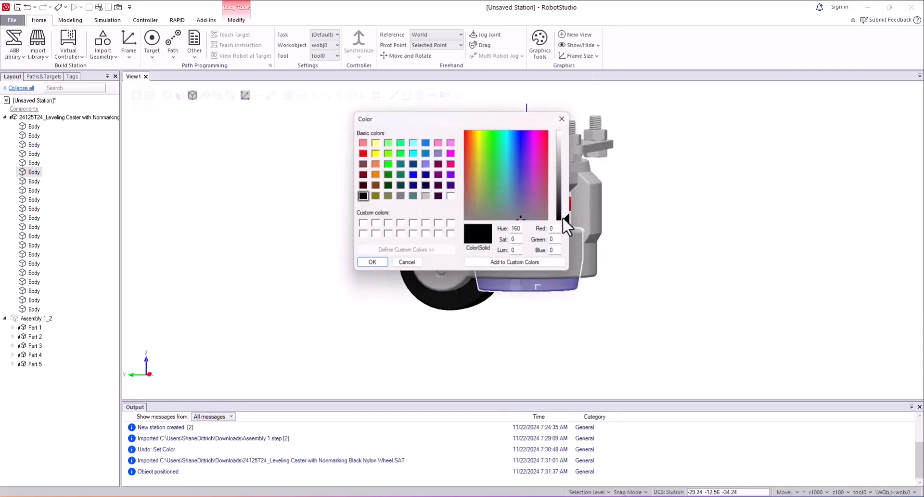
drag(569, 224, 564, 192)
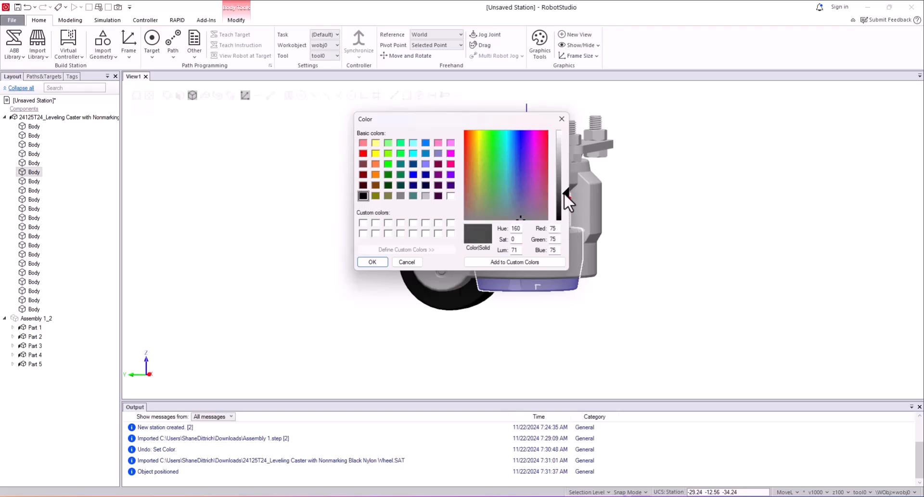
click(371, 262)
ctrl+shift+drag(572, 303, 582, 289)
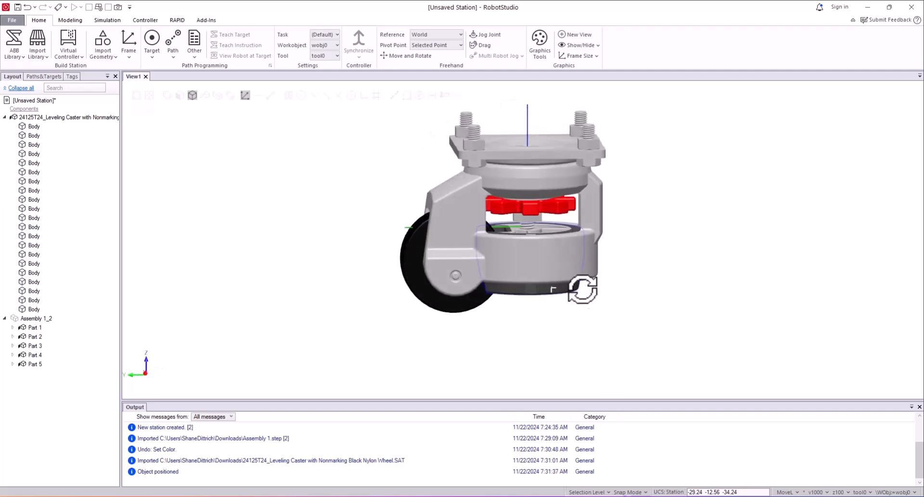
click(473, 163)
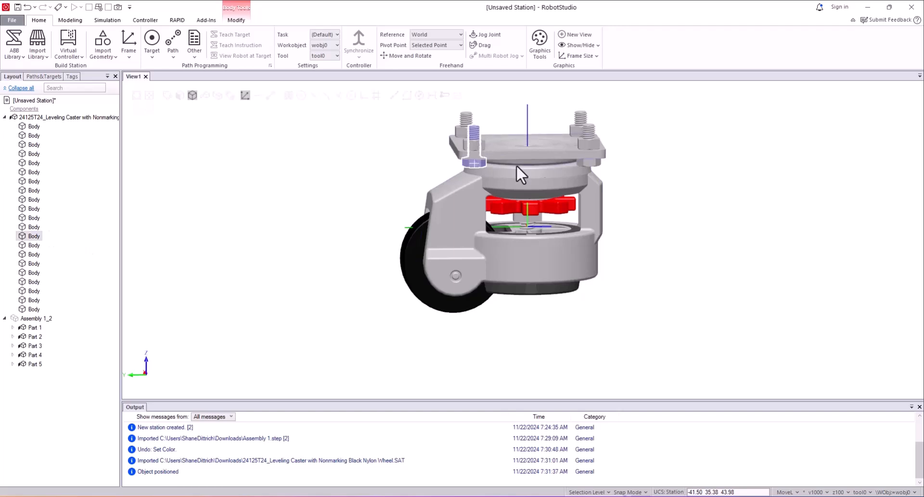
click(344, 192)
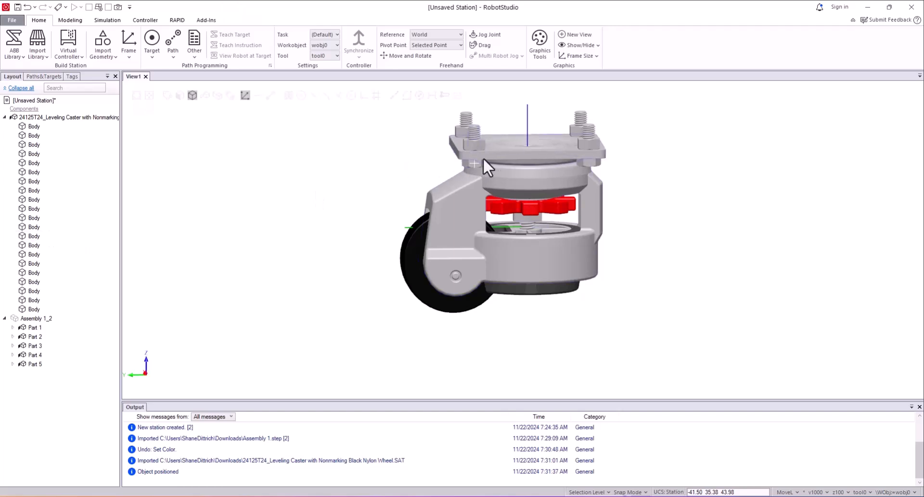
ctrl+drag(494, 260, 518, 262)
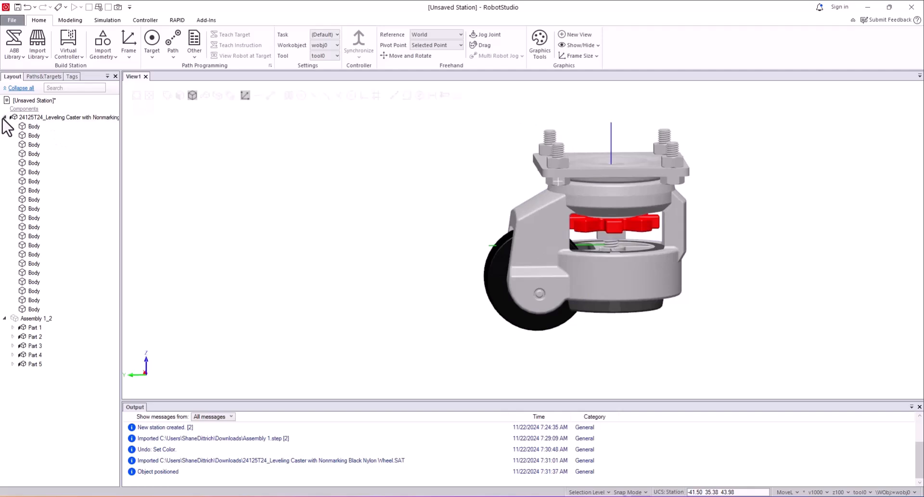
Create a component group named Caster, move the leveling caster part into it and expand the group.
click(70, 20)
click(18, 48)
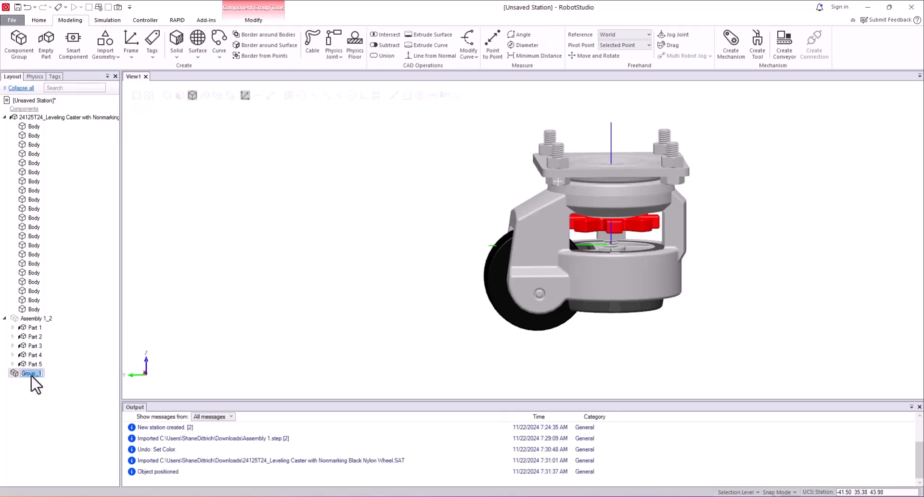
text(Caster)
key(Return)
drag(72, 118, 27, 382)
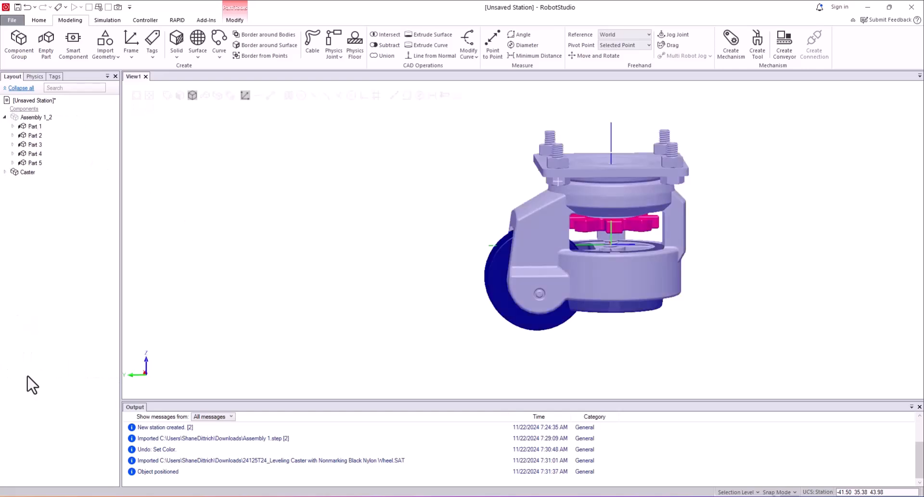
click(22, 174)
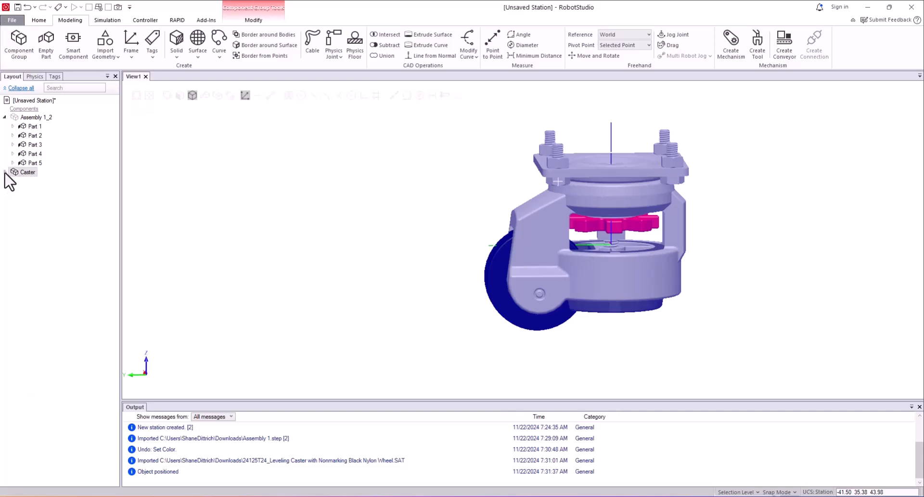
click(4, 172)
Create an empty part named Bolts and move it into the Caster group.
click(45, 40)
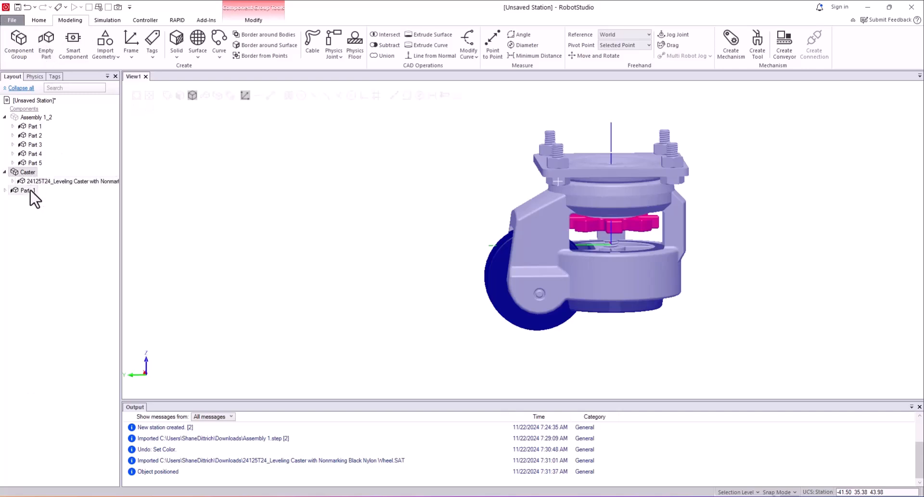
click(30, 190)
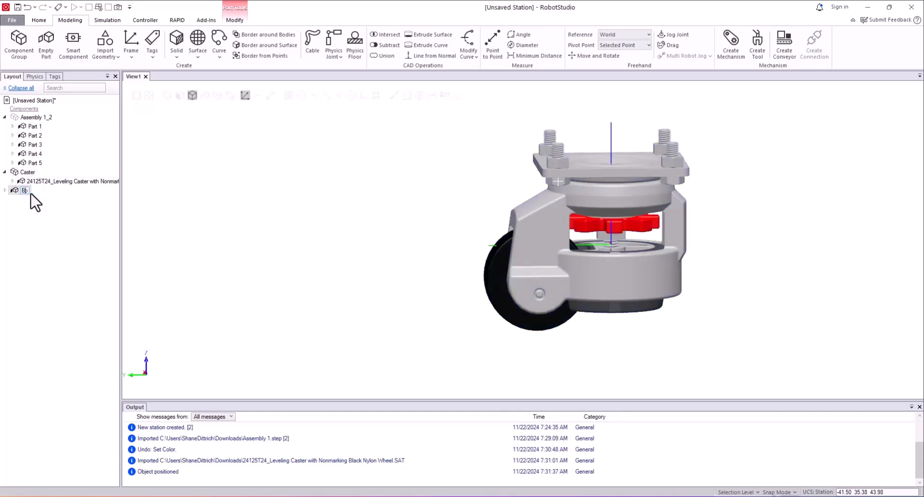
key(Return)
drag(29, 171, 30, 191)
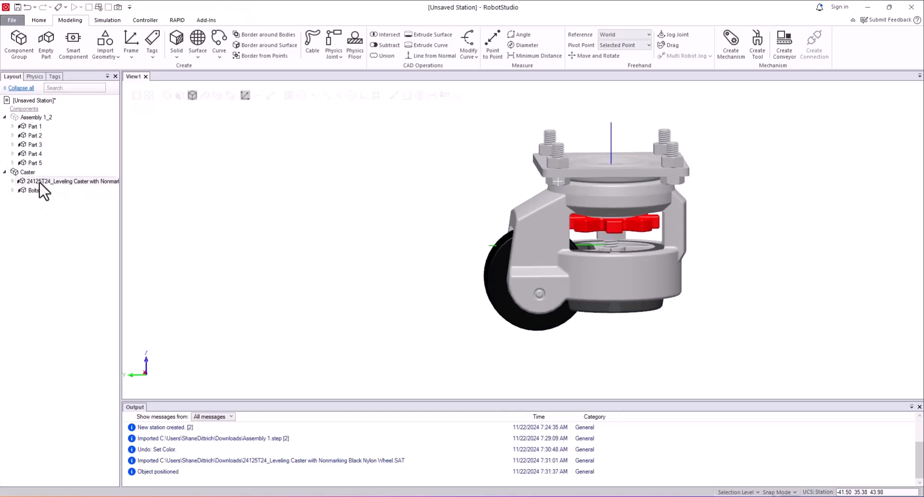
Move the eight bolt and nut bodies at the mounting plate's corners from the caster part into the Bolts part without repositioning them.
click(12, 181)
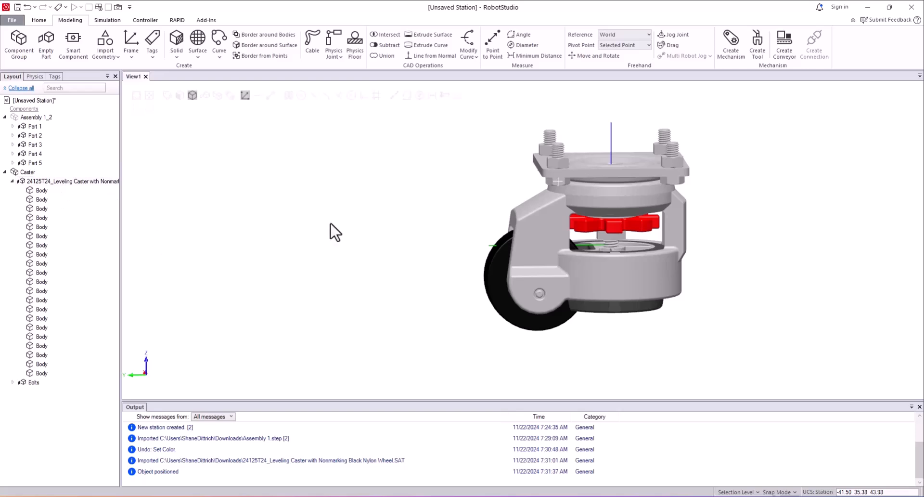
click(560, 163)
ctrl+click(560, 148)
ctrl+click(549, 140)
ctrl+click(550, 146)
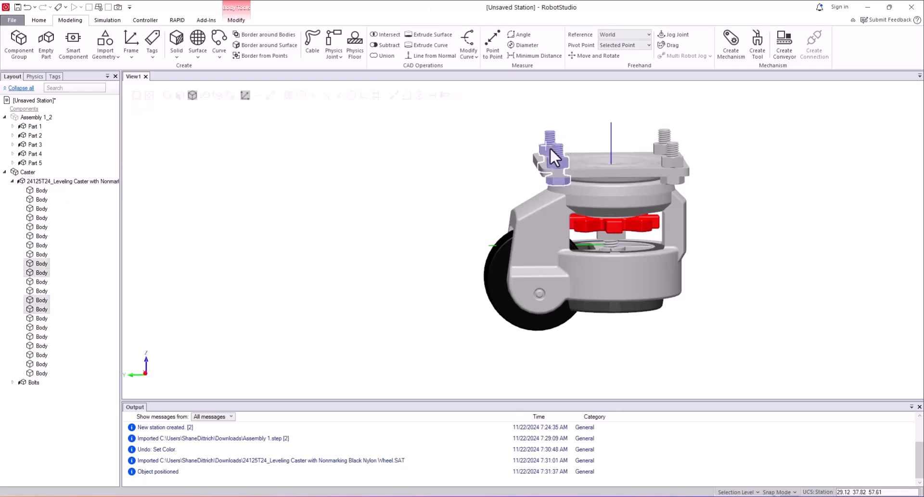
ctrl+click(664, 137)
ctrl+click(660, 150)
ctrl+click(668, 153)
ctrl+click(670, 164)
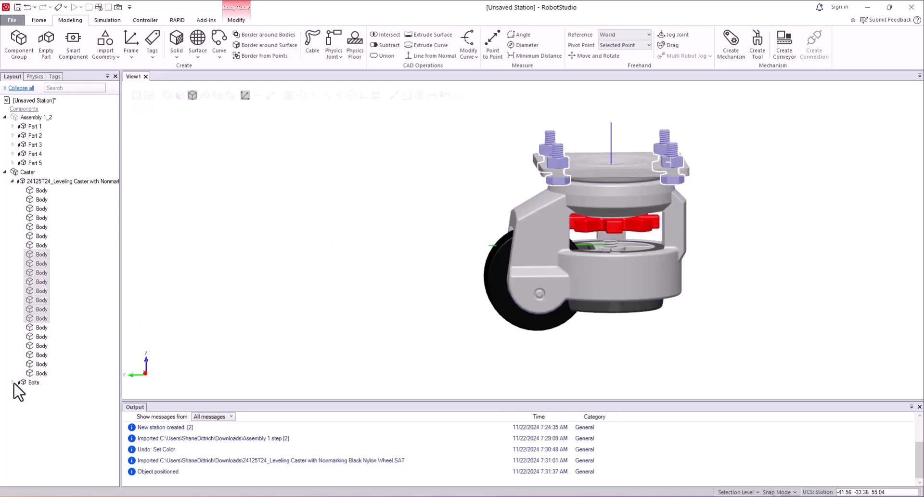
drag(34, 391, 34, 382)
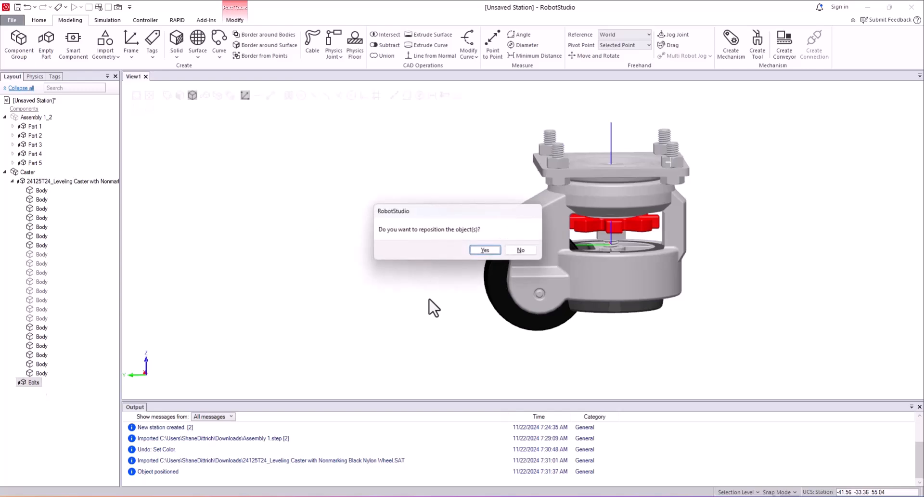
click(515, 248)
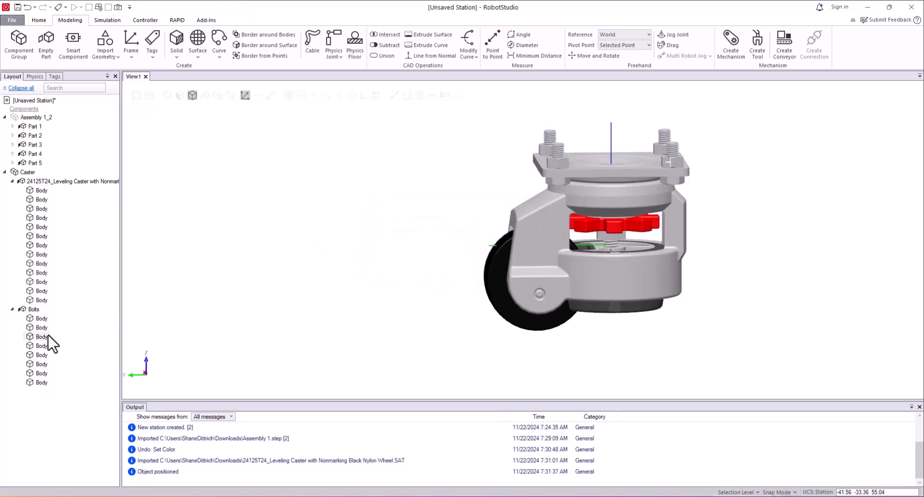
Apply a dark metallic material with the Chrome Environment map and shininess 28 to the whole Bolts part.
click(34, 311)
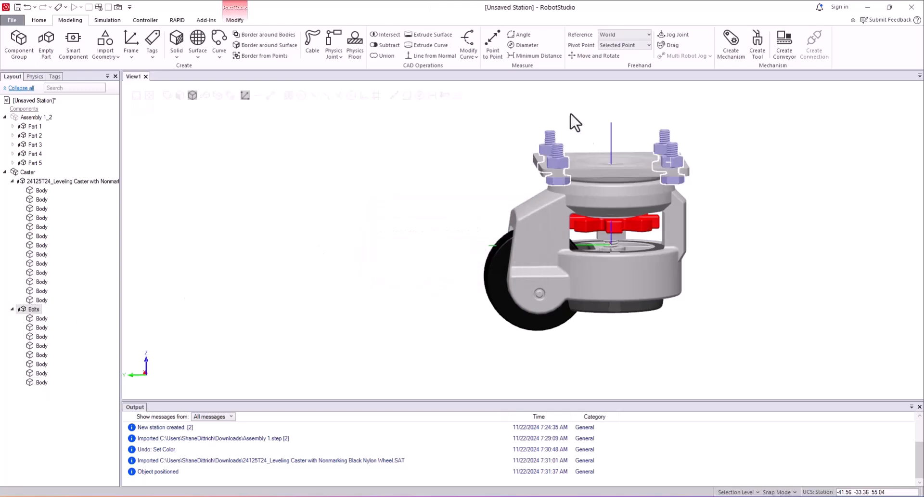
right_click(34, 310)
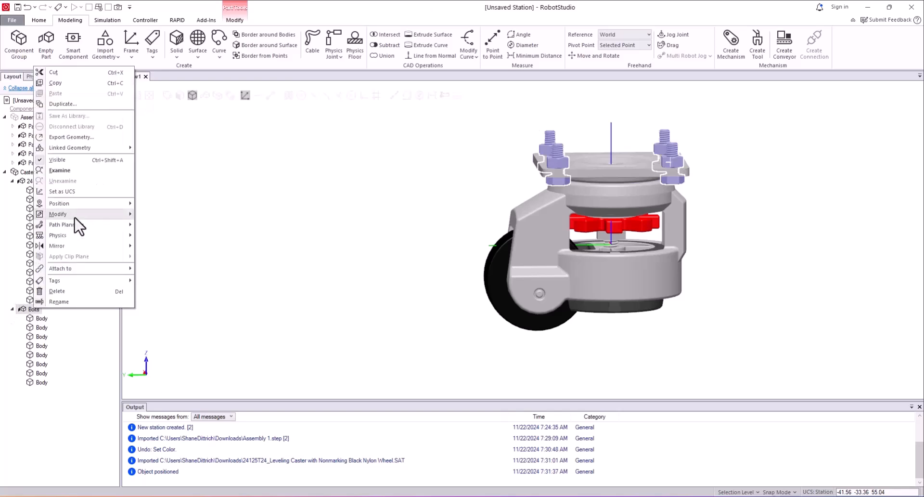
mouse_move(82, 215)
click(198, 230)
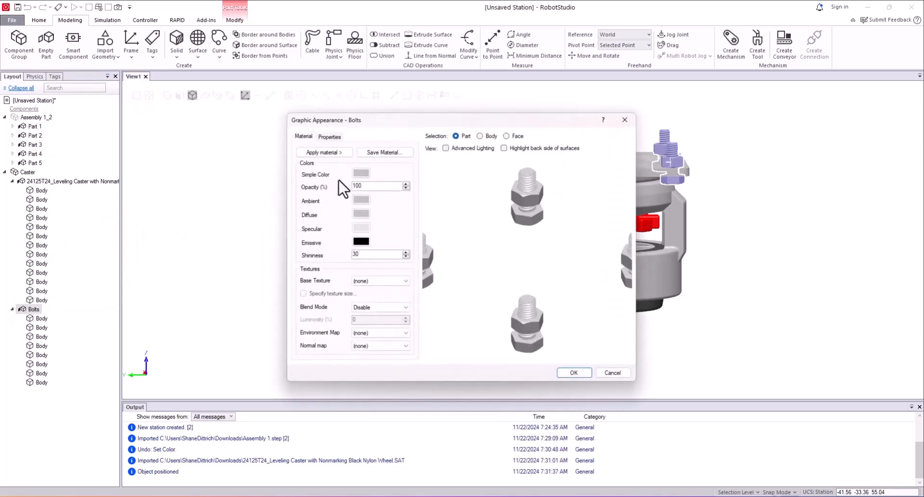
click(323, 153)
click(380, 181)
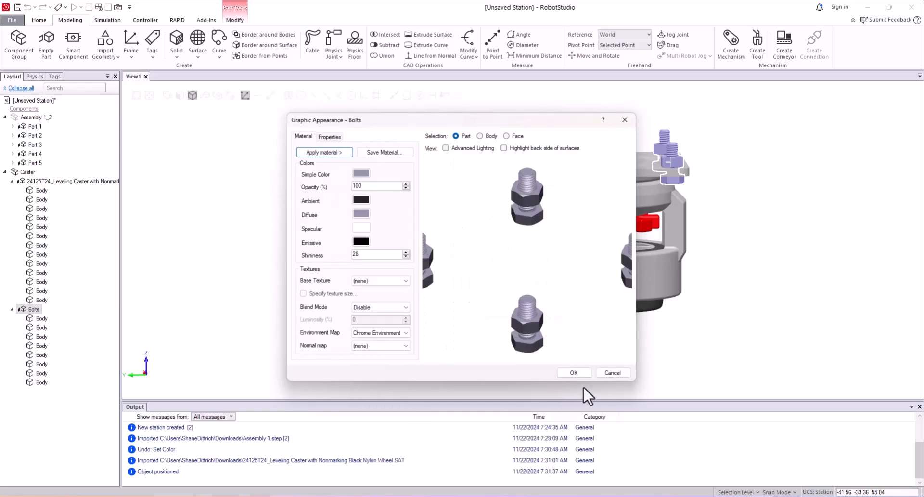
click(584, 373)
ctrl+shift+drag(726, 313, 641, 296)
scroll(706, 299, down, 2)
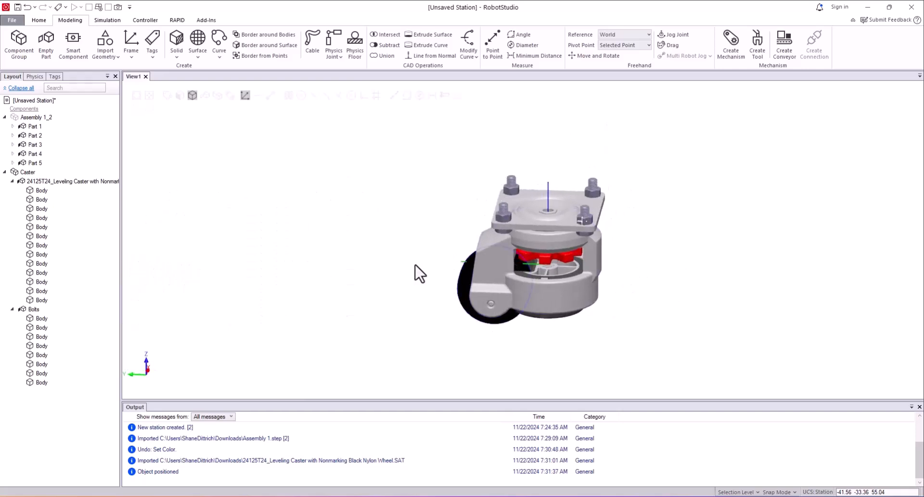
Collapse the Caster group and make the hidden Assembly 1_2 visible.
click(5, 171)
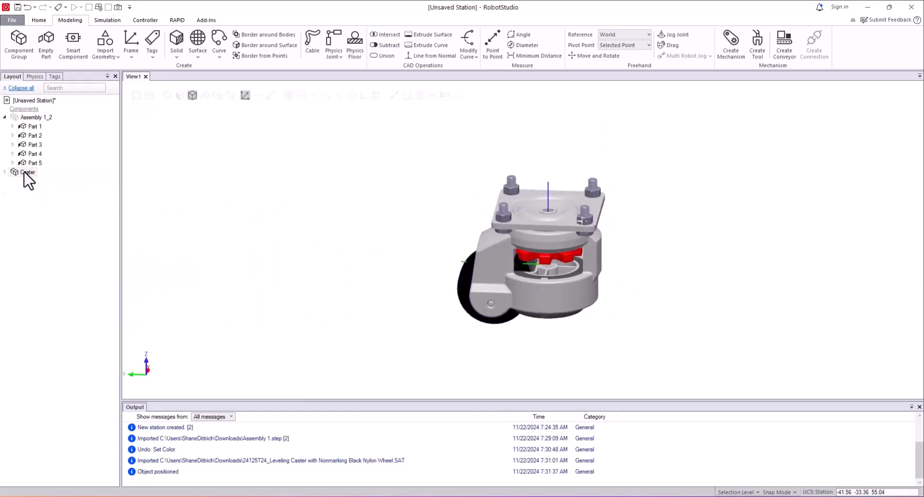
click(27, 117)
click(256, 193)
scroll(502, 267, down, 8)
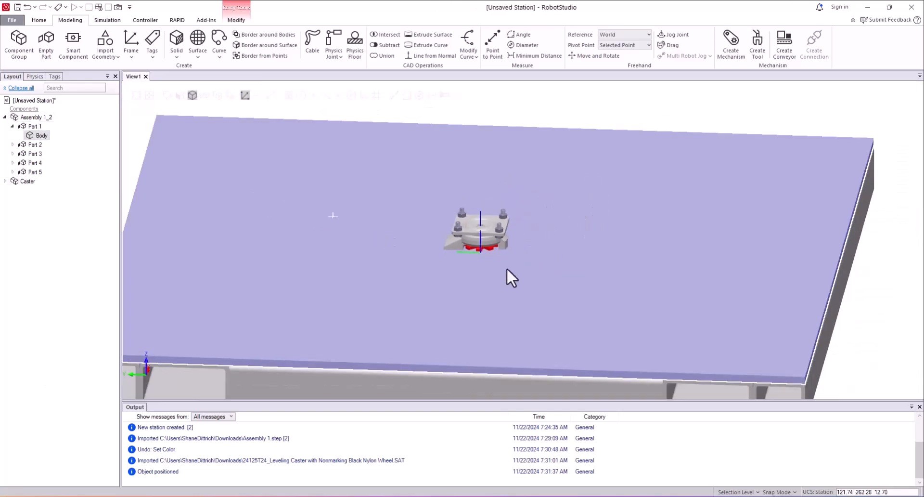
mouse_move(558, 357)
ctrl+shift+mouse_down()
mouse_move(561, 330)
mouse_move(594, 361)
mouse_move(584, 351)
mouse_move(568, 360)
ctrl+shift+mouse_up()
click(677, 318)
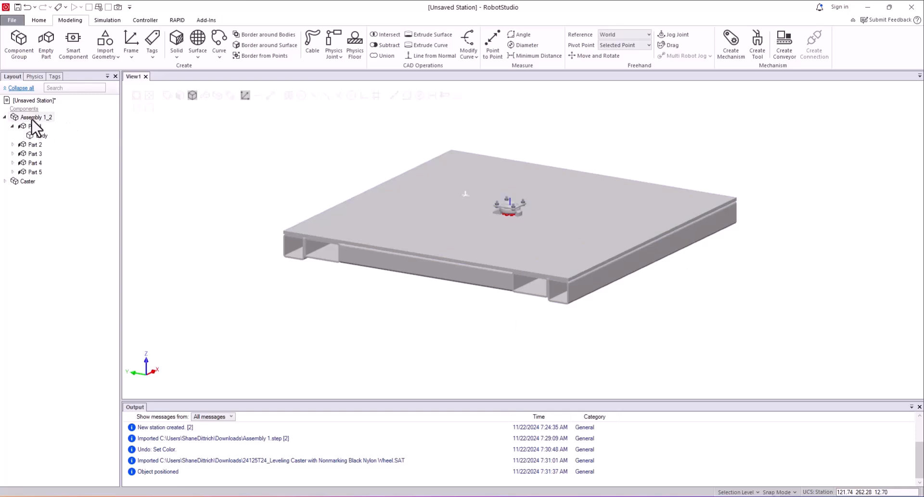
Examine the graphic appearance settings of Assembly 1_2 and close them without applying a material.
right_click(33, 118)
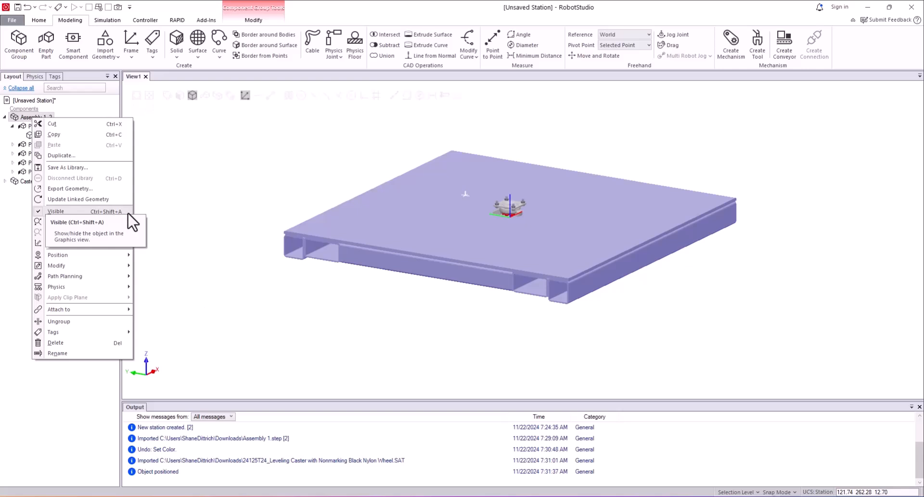
click(218, 185)
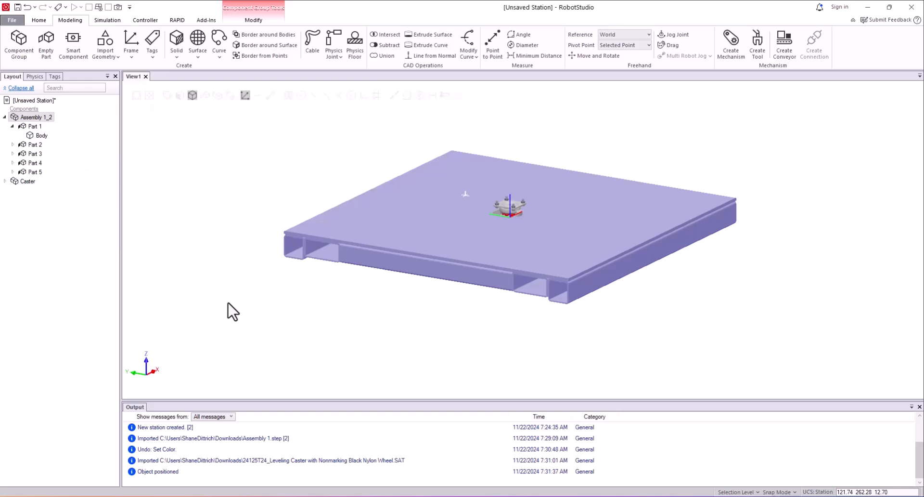
click(181, 192)
click(36, 117)
double_click(36, 117)
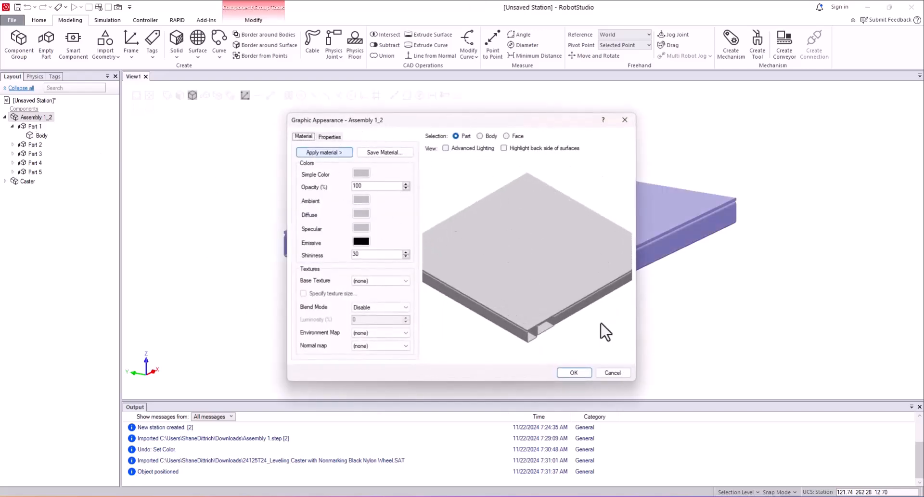
click(617, 374)
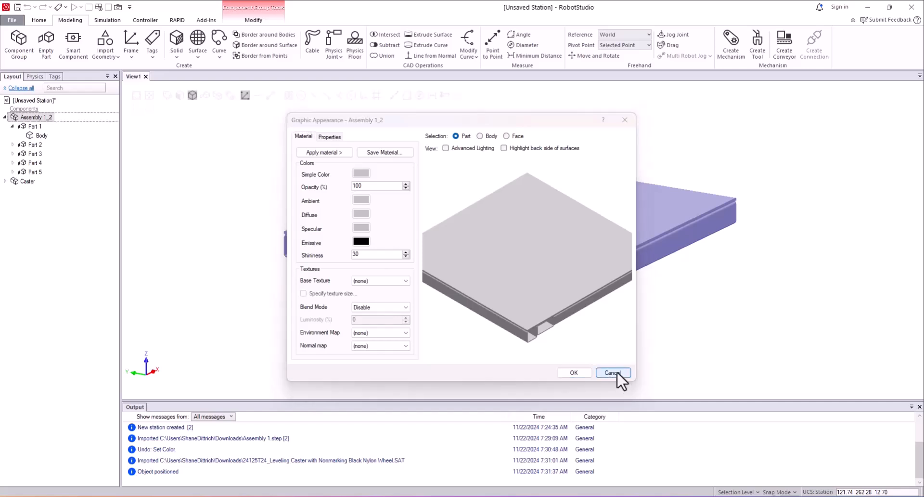
click(693, 343)
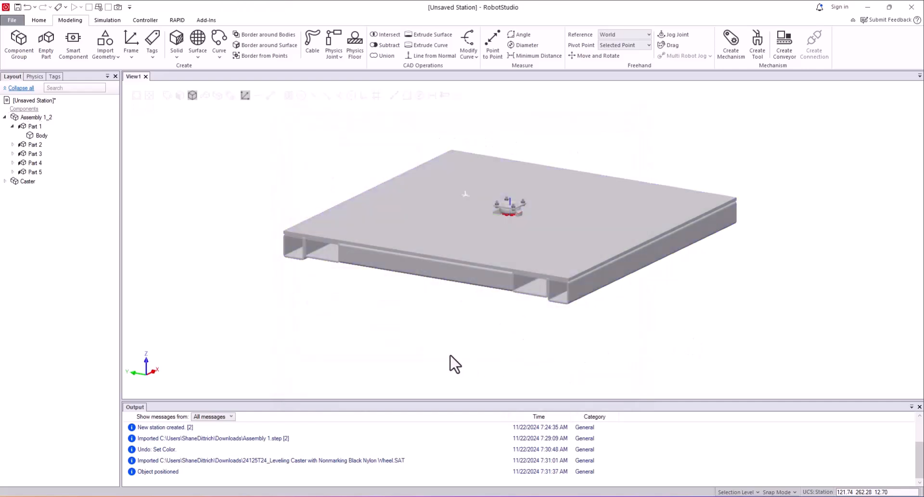
Start a one-point placement of the Caster group with object snapping, using its mounting plate's edge midpoint at -45, 0, 51.5 as the from point.
scroll(522, 192, up, 3)
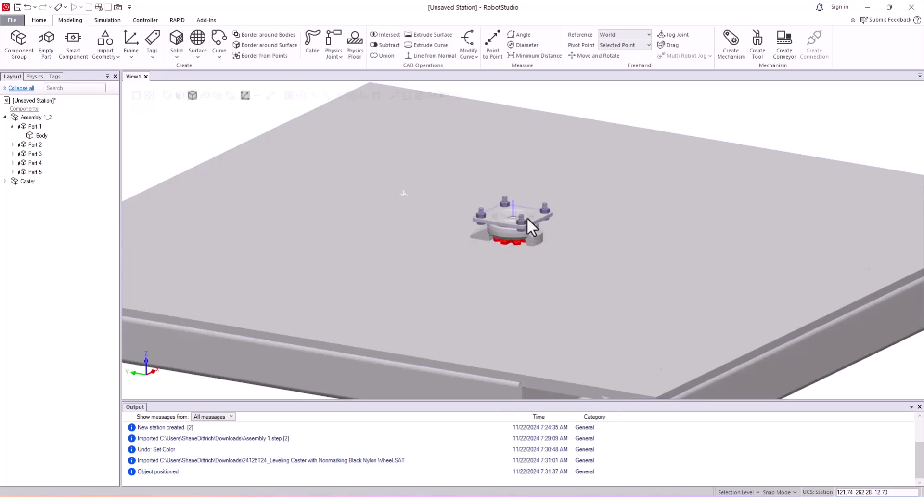
click(26, 182)
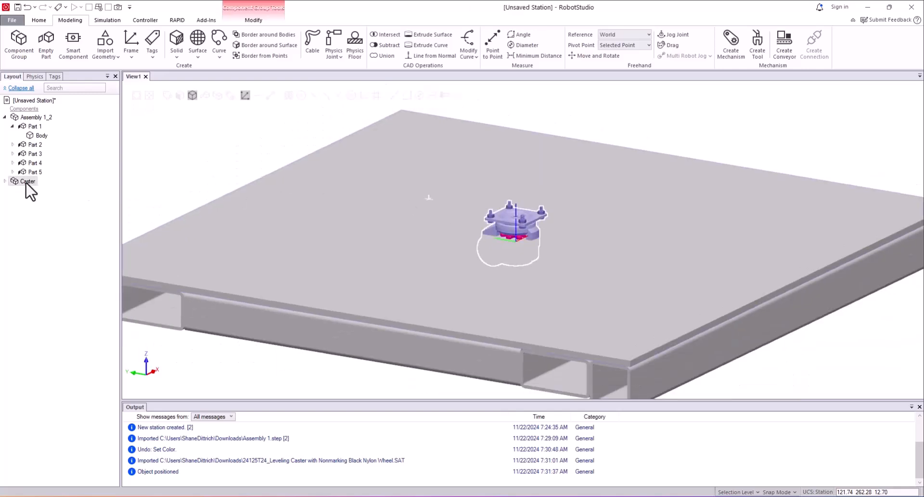
right_click(29, 190)
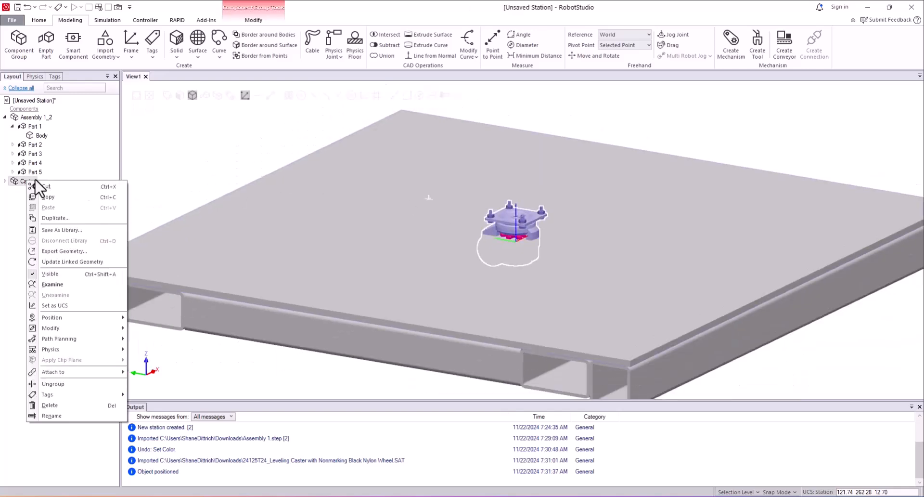
mouse_move(77, 317)
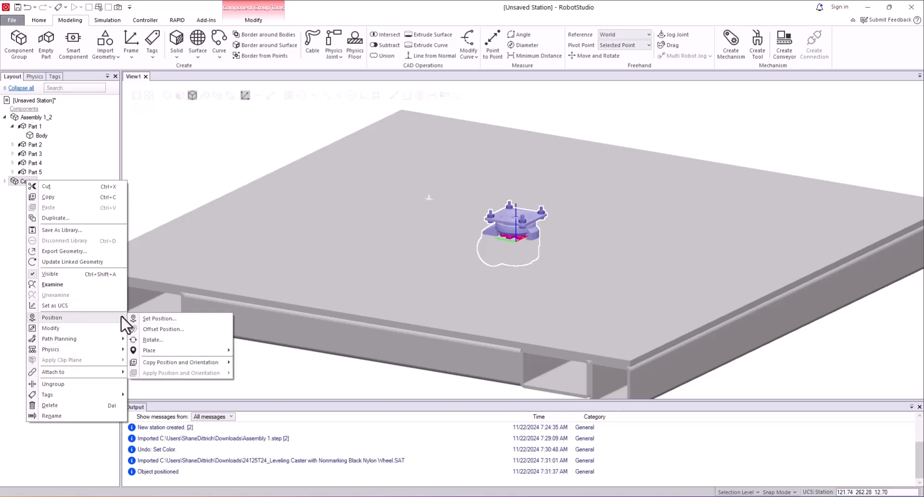
mouse_move(189, 351)
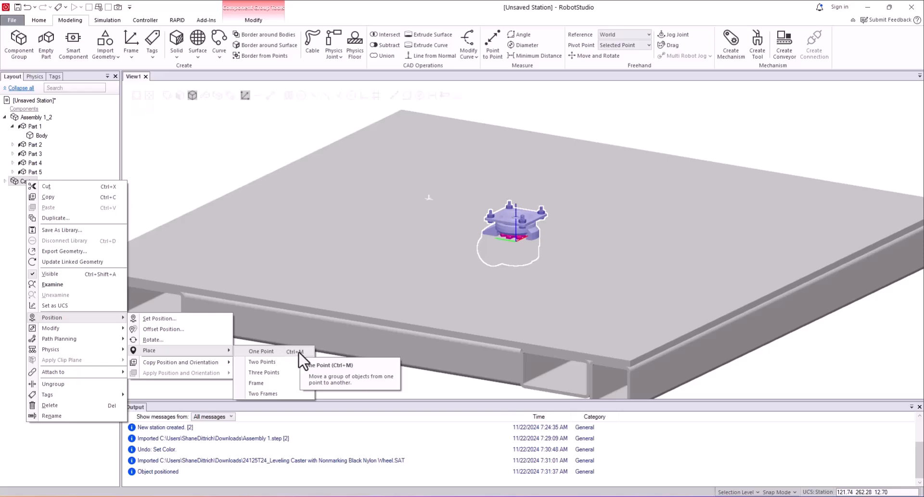
click(261, 351)
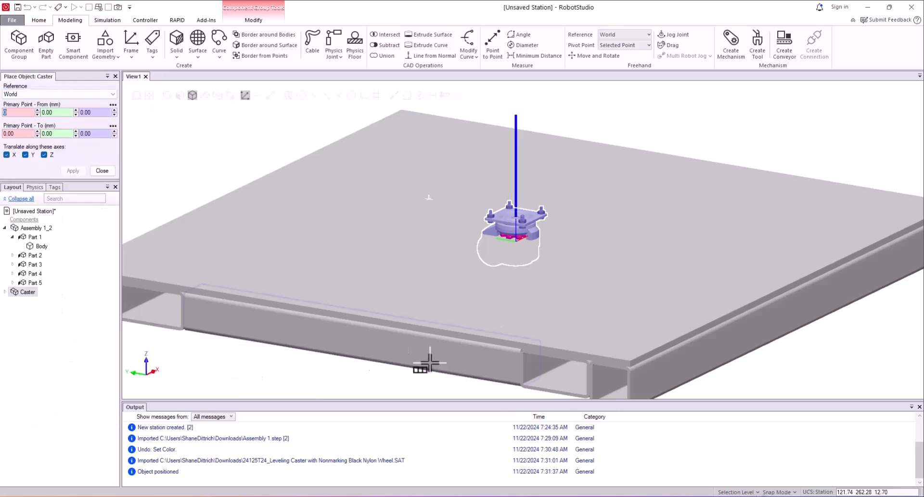
scroll(606, 291, down, 4)
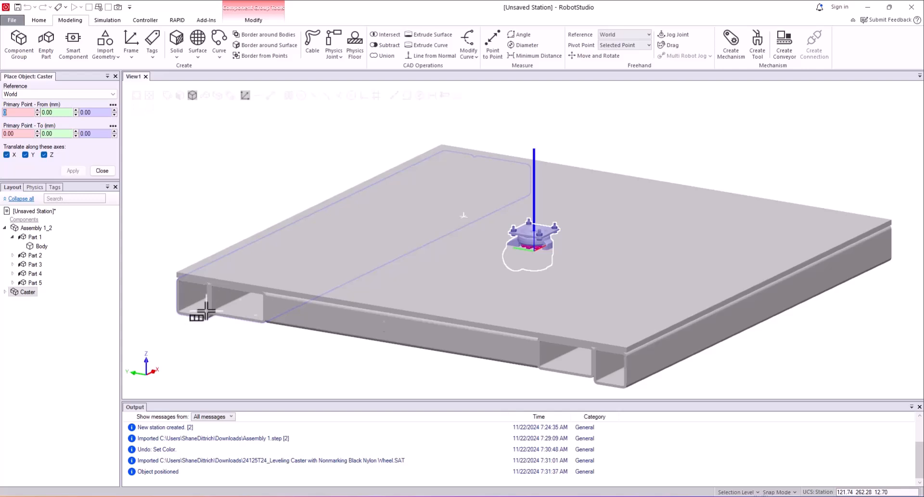
scroll(528, 239, up, 5)
scroll(508, 233, up, 1)
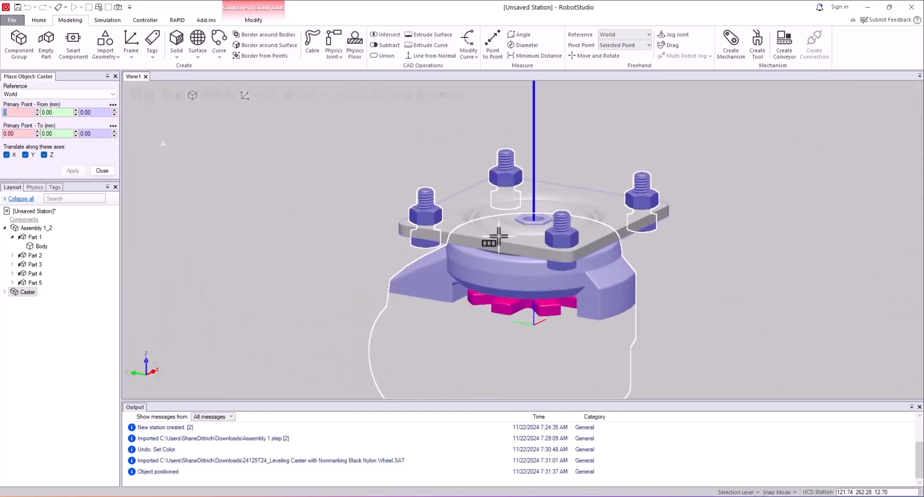
click(287, 95)
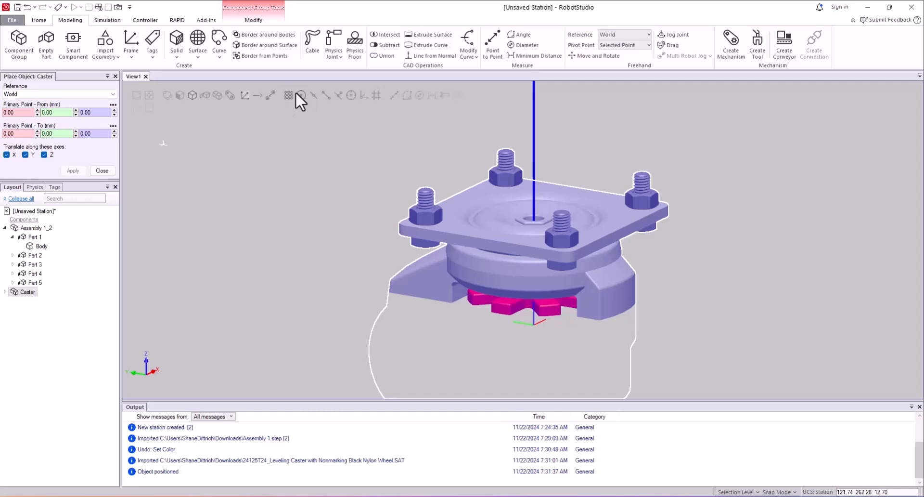
click(16, 113)
text(0)
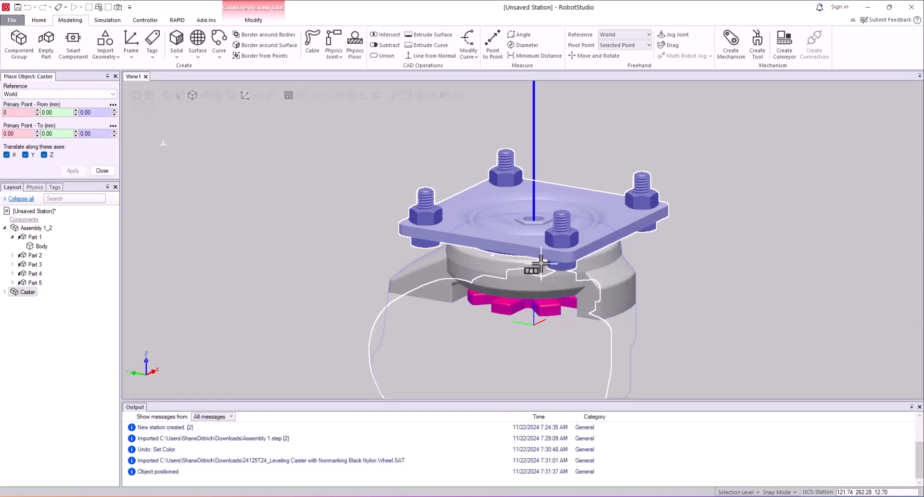
click(511, 248)
Place the caster at the bottom edge midpoint of the platform's outer tube end, at -609.60, -565.15, -88.90.
scroll(511, 249, down, 2)
scroll(500, 281, down, 3)
ctrl+drag(497, 287, 514, 257)
scroll(604, 316, up, 2)
scroll(628, 314, up, 1)
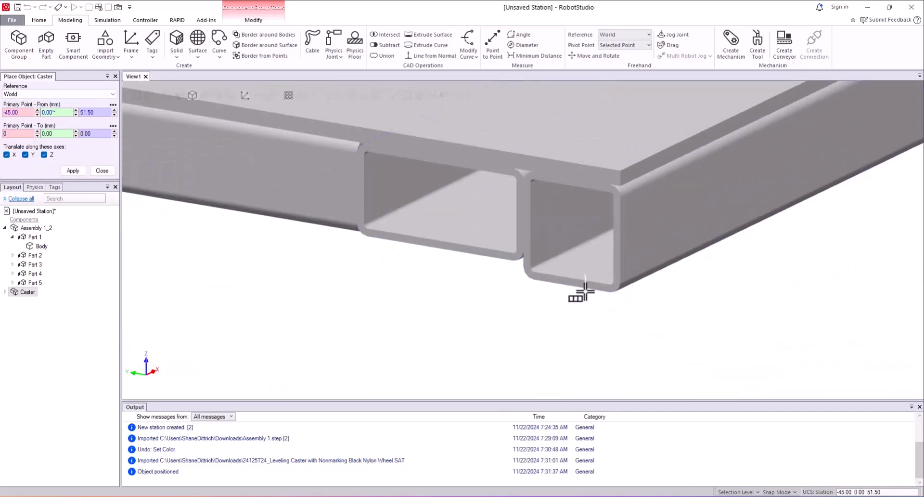
click(571, 284)
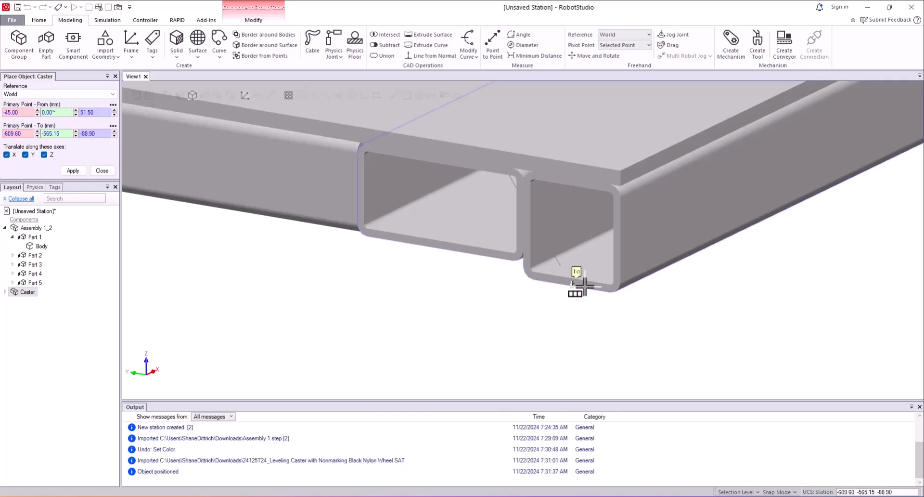
click(75, 171)
click(809, 333)
Copy the placed Caster group and paste three copies of it into the station.
ctrl+shift+drag(714, 352, 600, 332)
scroll(421, 216, up, 4)
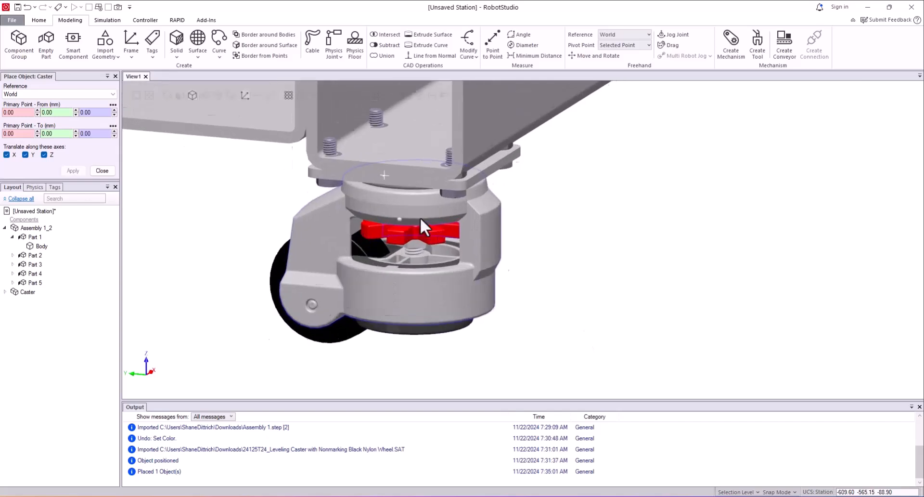
ctrl+shift+drag(369, 222, 383, 227)
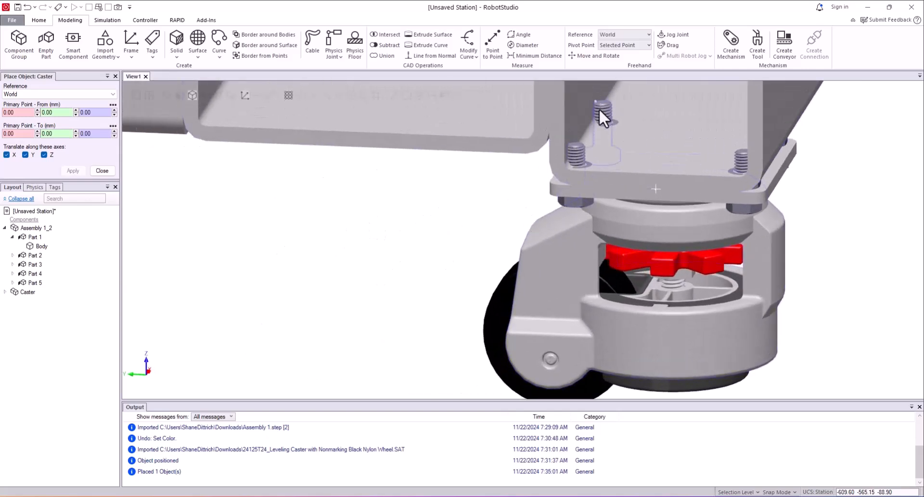
scroll(720, 198, down, 5)
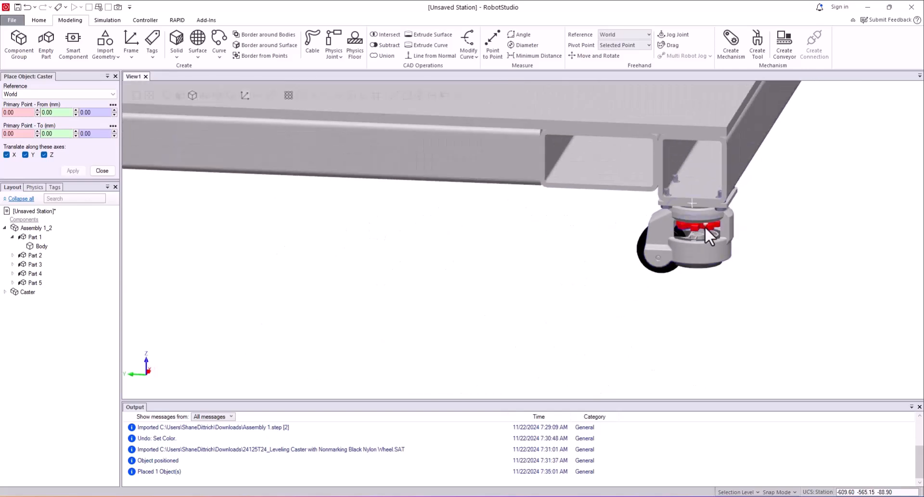
scroll(726, 289, down, 2)
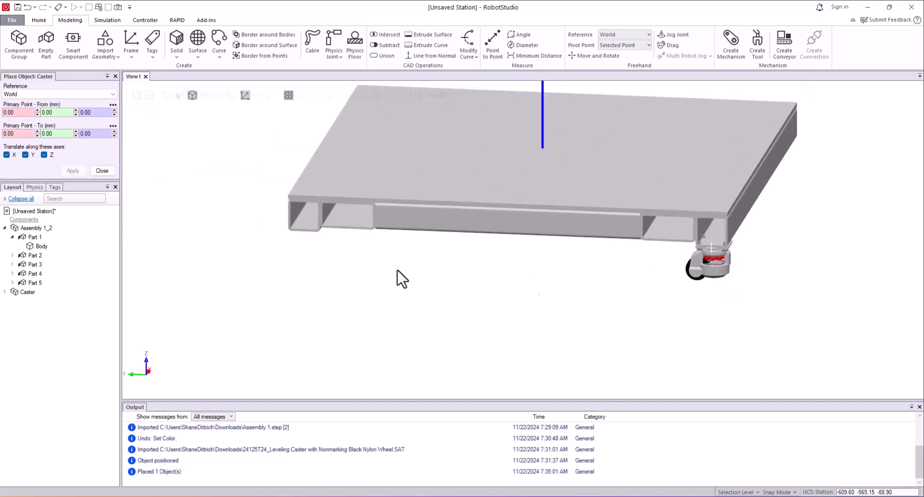
click(25, 292)
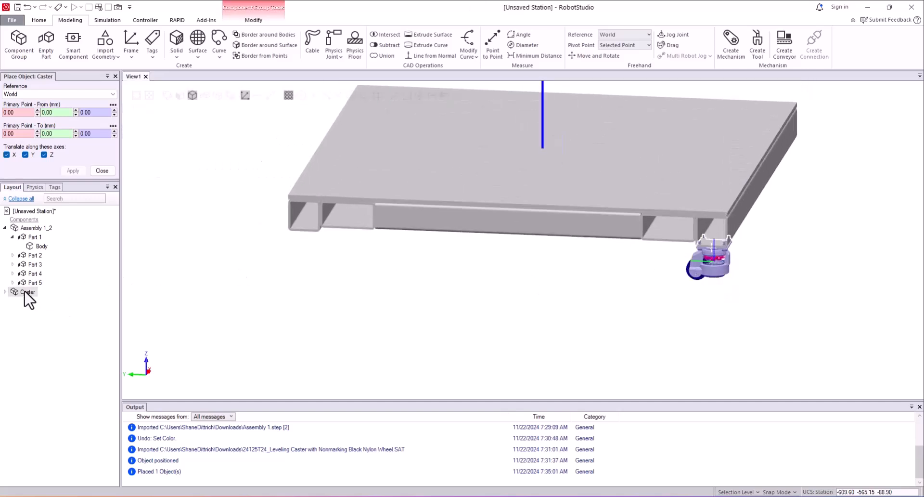
click(34, 212)
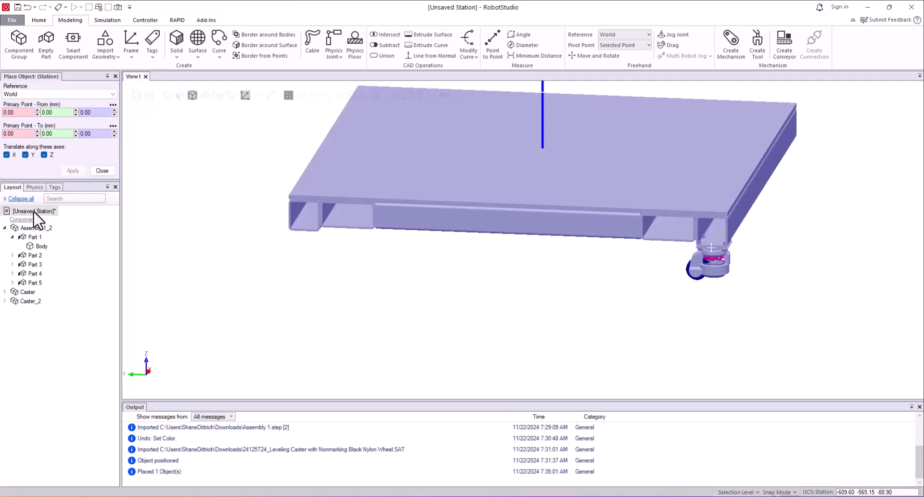
key(ctrl+v)
click(38, 300)
click(594, 315)
Place Caster_2 by its mounting plate's edge midpoint under the opposite tube end on the same platform side, at -609.60, 565.15, -88.90.
click(26, 301)
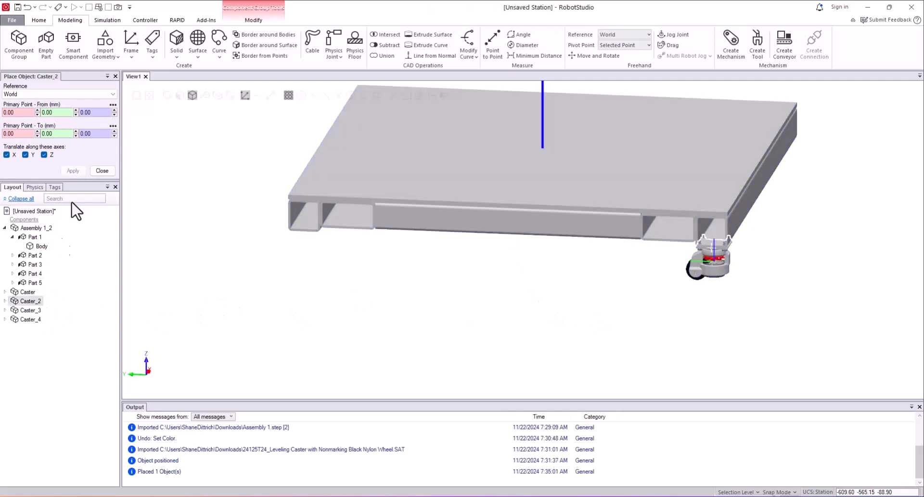
click(16, 112)
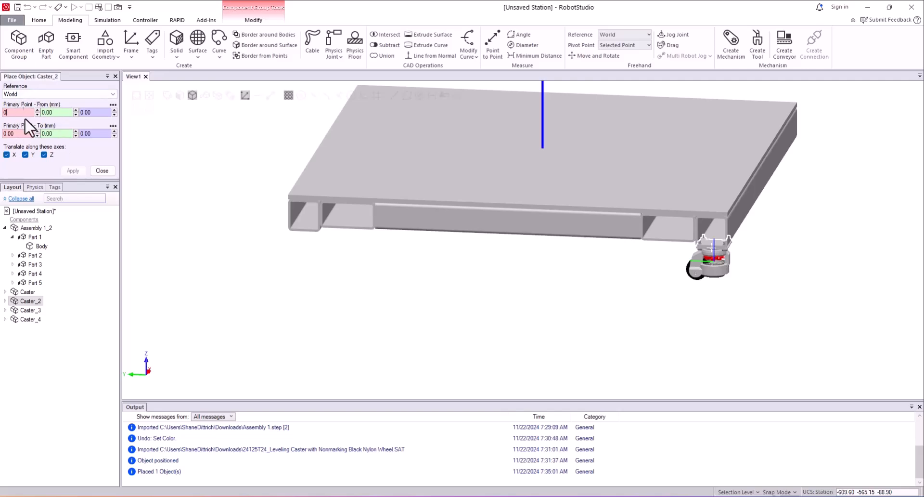
scroll(741, 250, up, 5)
scroll(741, 250, up, 2)
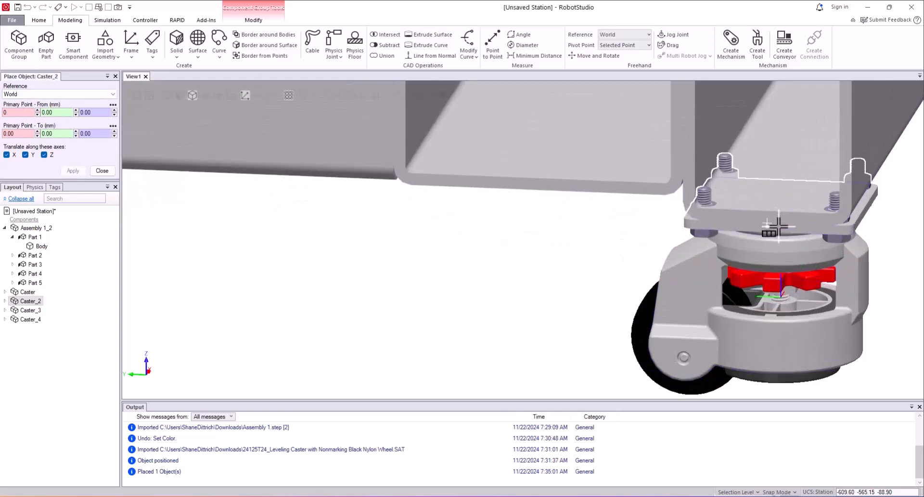
click(775, 229)
scroll(776, 228, down, 3)
ctrl+drag(310, 237, 523, 248)
click(685, 229)
click(74, 171)
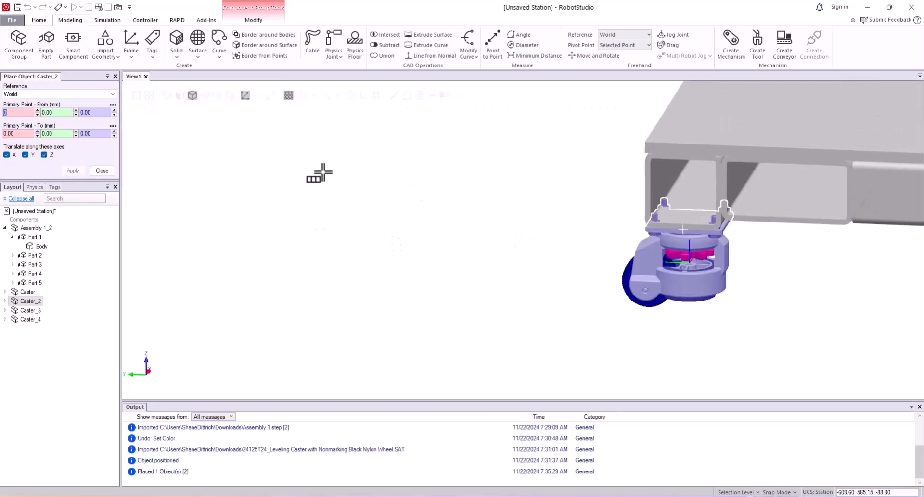
scroll(457, 227, down, 5)
ctrl+shift+drag(610, 295, 510, 308)
click(28, 310)
ctrl+shift+drag(164, 275, 207, 235)
scroll(274, 269, up, 6)
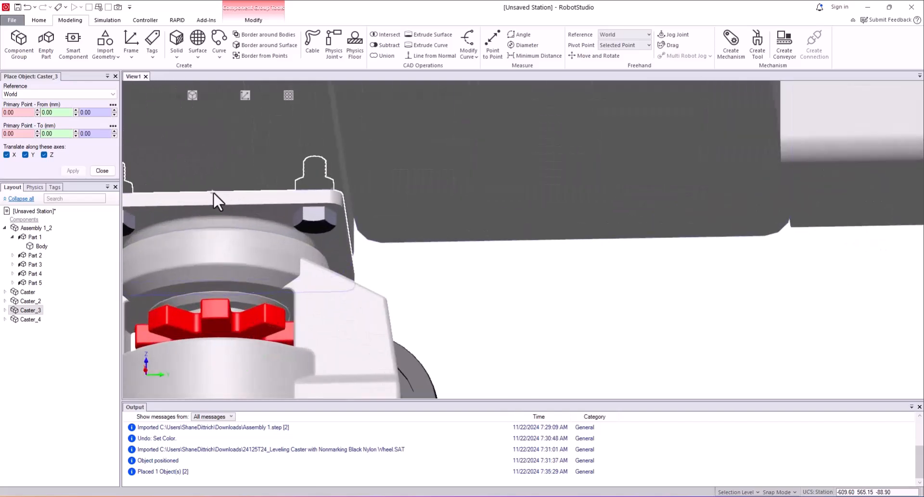
click(213, 192)
click(77, 452)
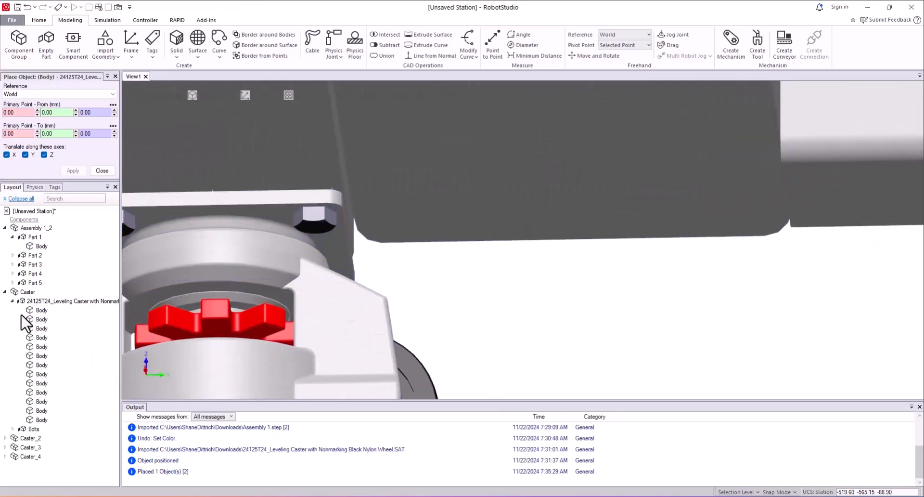
click(4, 292)
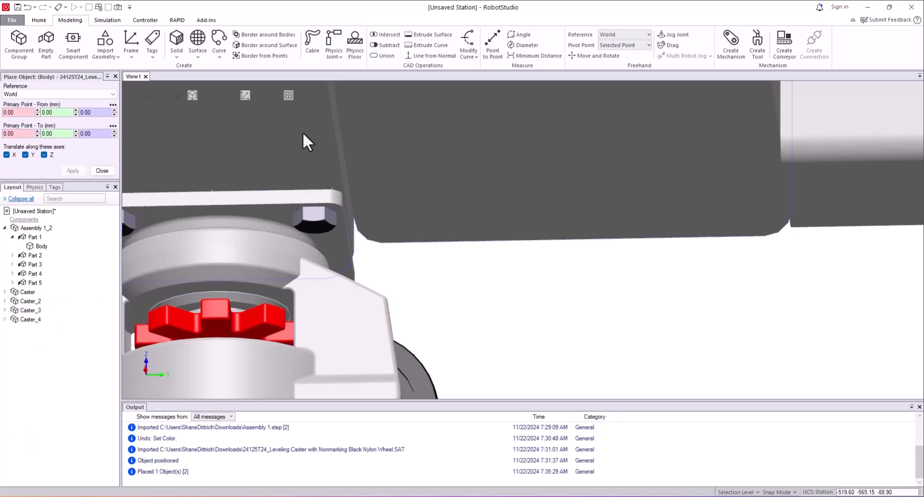
Place Caster_3 from its plate edge midpoint at -519.60, -565.15, -88.90 to the tube's far bottom edge midpoint at 609.60, -565.15, -88.90.
scroll(461, 282, down, 3)
ctrl+drag(460, 283, 548, 270)
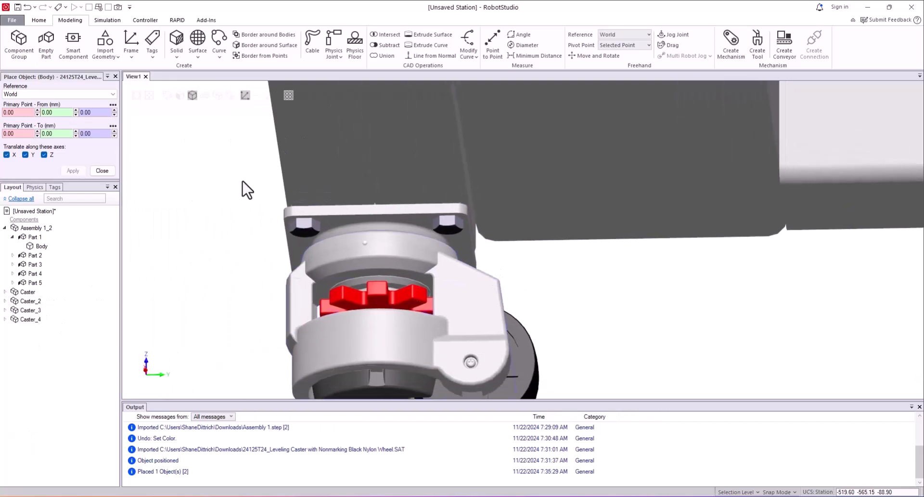
click(30, 310)
click(21, 111)
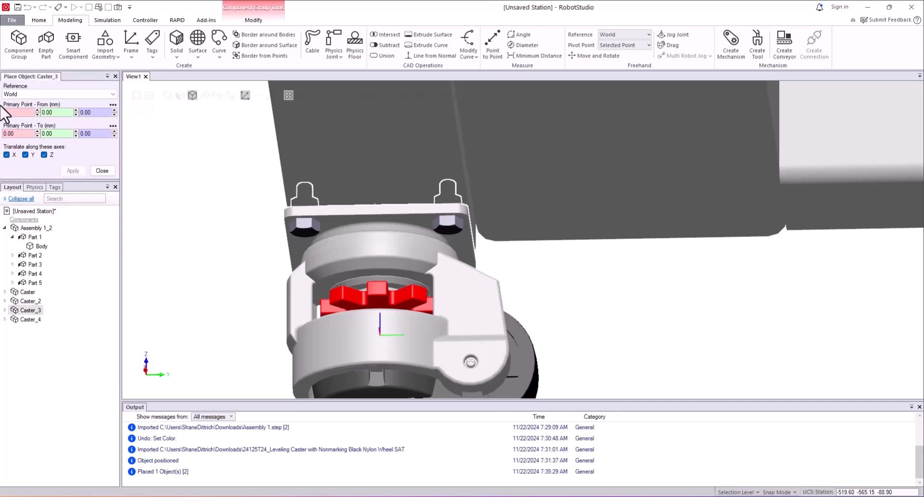
click(391, 205)
scroll(390, 204, down, 10)
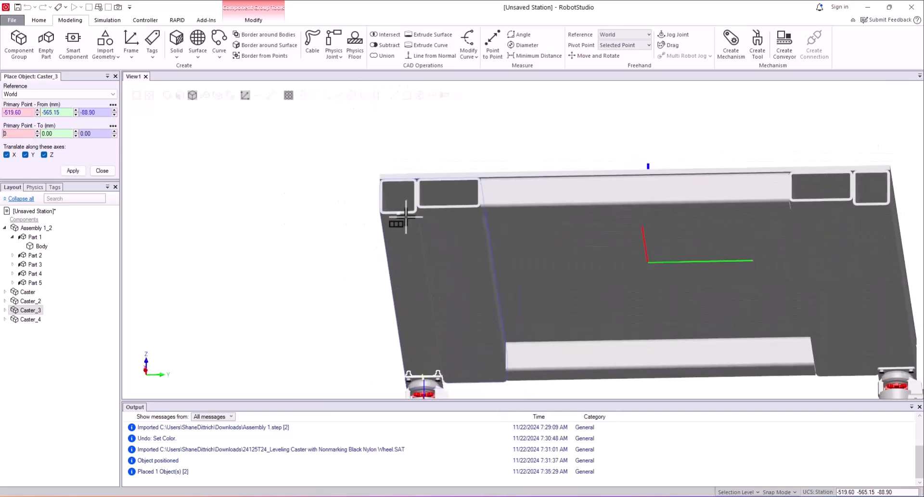
click(400, 219)
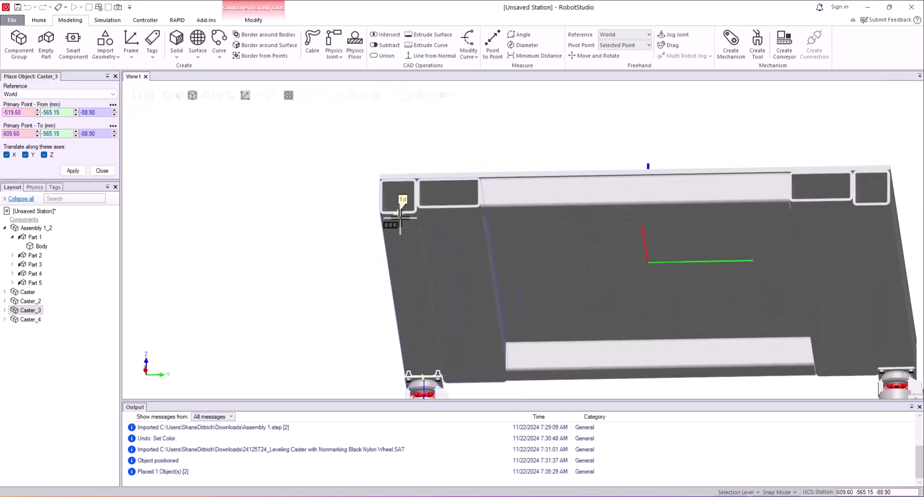
click(73, 171)
Place Caster_4 from its plate edge midpoint to the last tube end's bottom edge midpoint at 609.60, 565.15, -88.90, and finish placing objects.
click(31, 319)
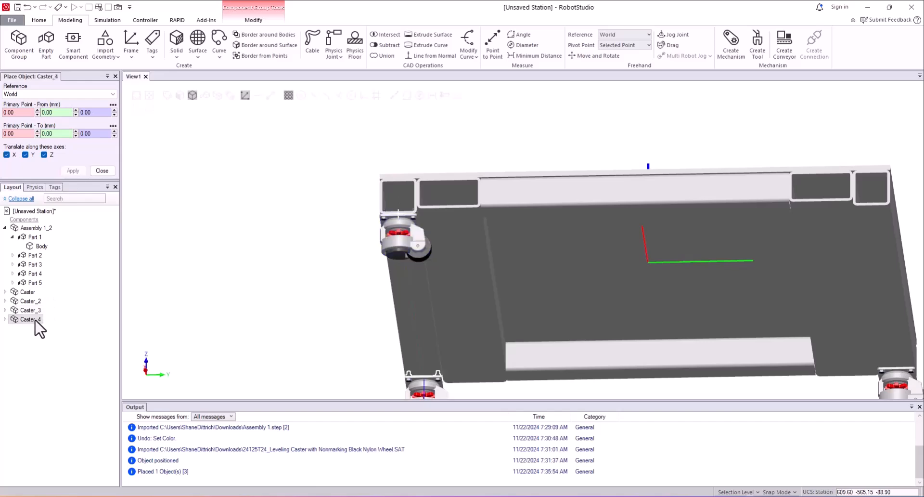
scroll(426, 380, up, 5)
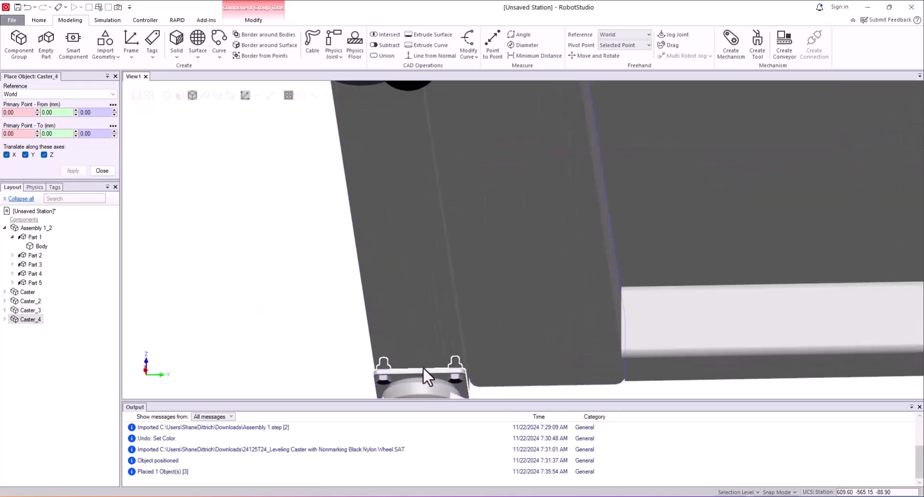
click(19, 111)
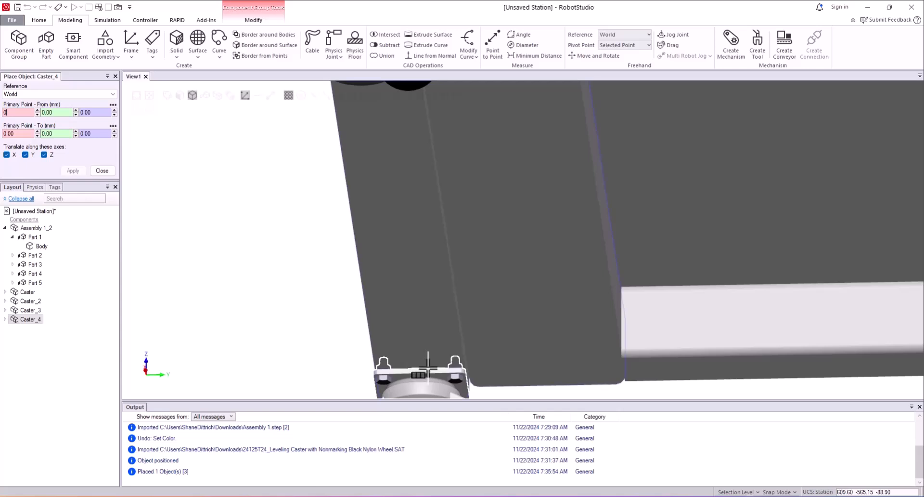
click(427, 371)
scroll(427, 371, down, 4)
scroll(624, 320, up, 3)
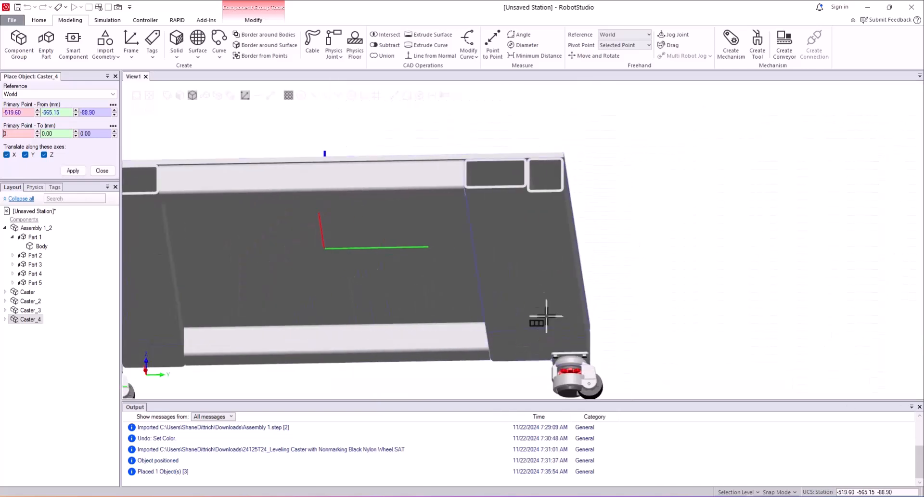
scroll(553, 206, up, 3)
click(532, 171)
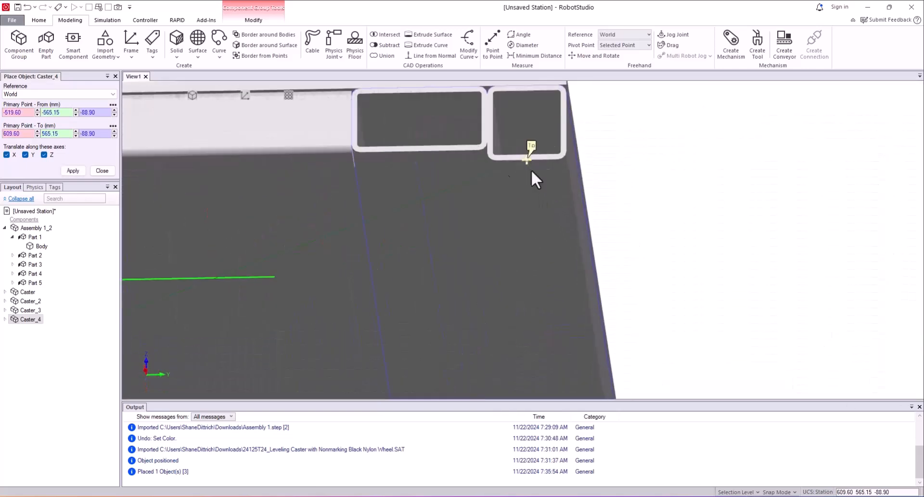
click(73, 171)
click(105, 171)
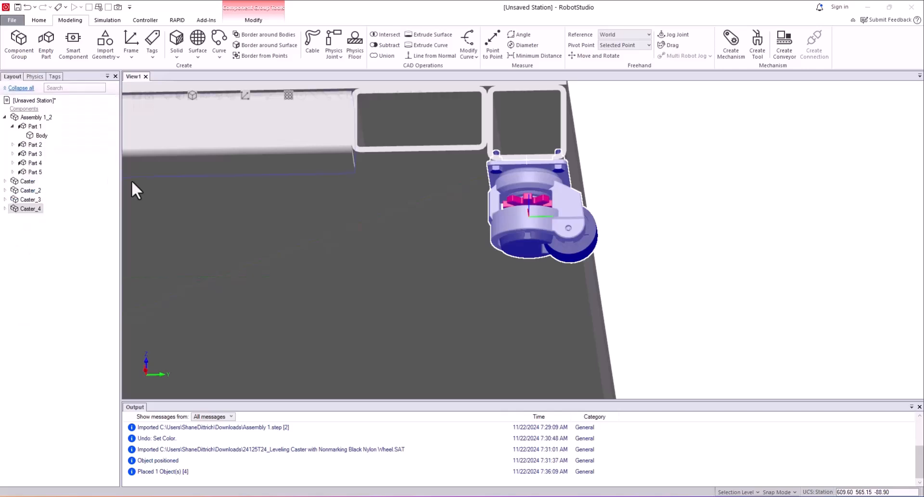
Create a new component group in the station and name it IRB2600Base.
scroll(388, 313, down, 6)
ctrl+shift+drag(348, 299, 377, 348)
ctrl+drag(146, 223, 413, 271)
click(287, 281)
ctrl+shift+drag(498, 328, 465, 293)
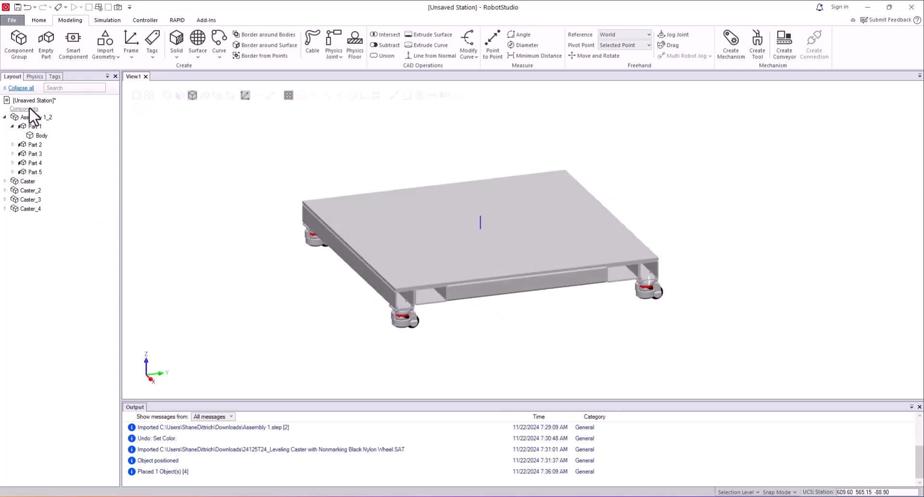
click(19, 43)
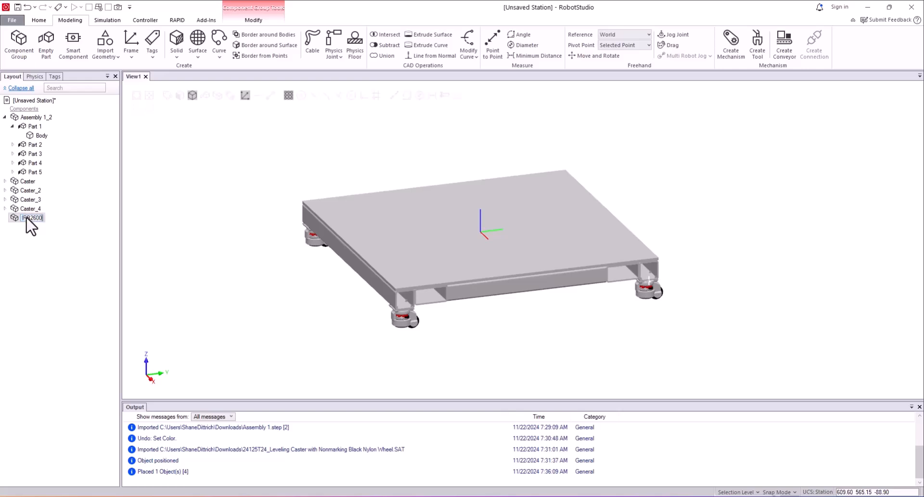
text(IRB2600Base)
key(Return)
Add a component group named Casters inside IRB2600Base and move Caster, Caster_2, Caster_3 and Caster_4 into it.
click(18, 45)
key(Return)
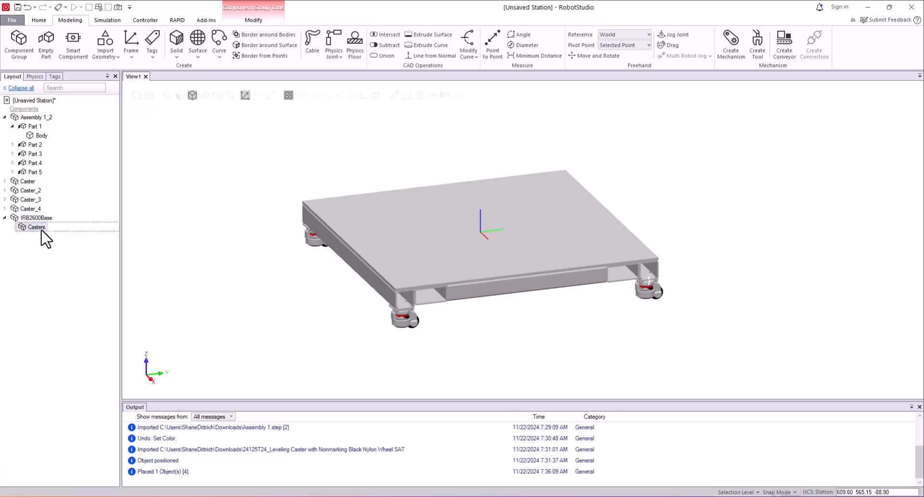
click(26, 181)
shift+click(26, 209)
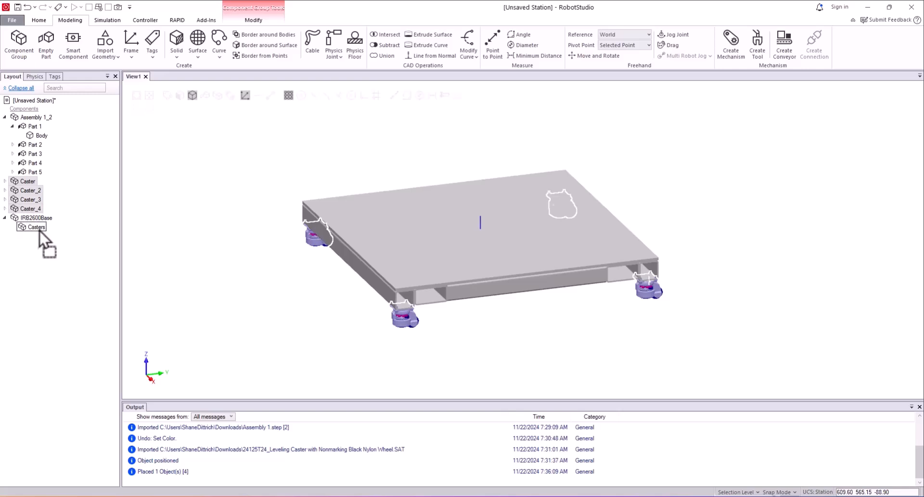
drag(39, 232, 39, 230)
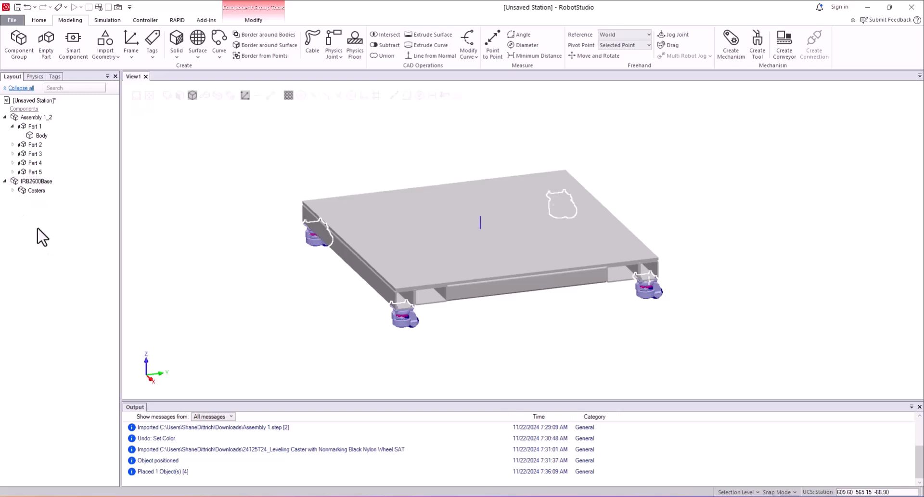
Collapse the Assembly 1_2 group in the component tree and rename it BaseFrame.
click(5, 117)
click(34, 118)
right_click(40, 118)
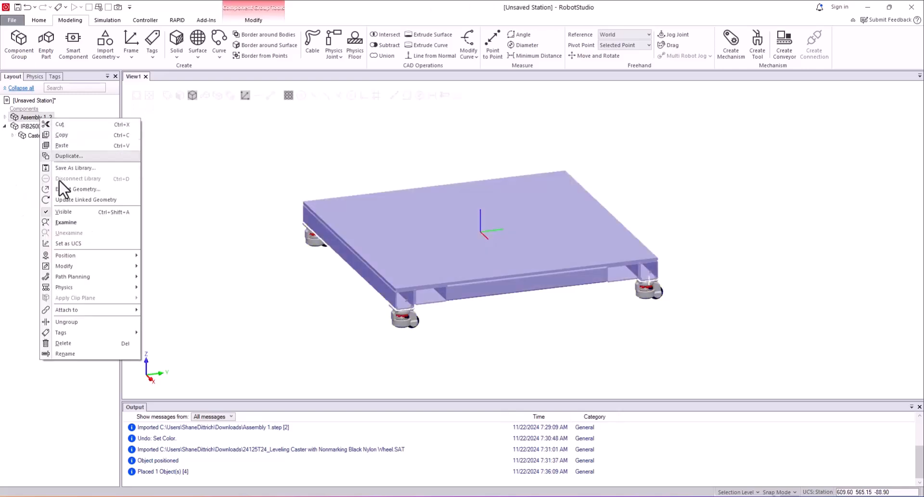
click(67, 354)
text(BaseFrame)
key(Return)
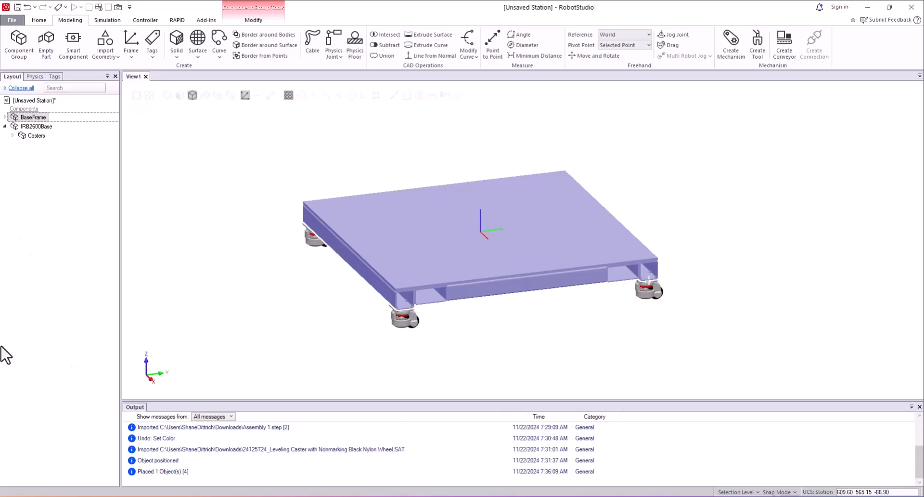
Move the BaseFrame group into IRB2600Base, then collapse the IRB2600Base group and clear the selection.
drag(33, 118, 38, 133)
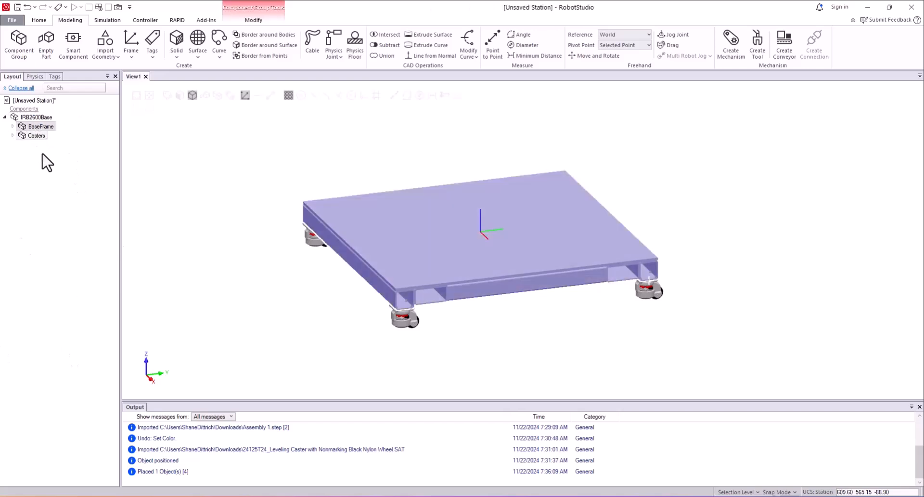
click(5, 117)
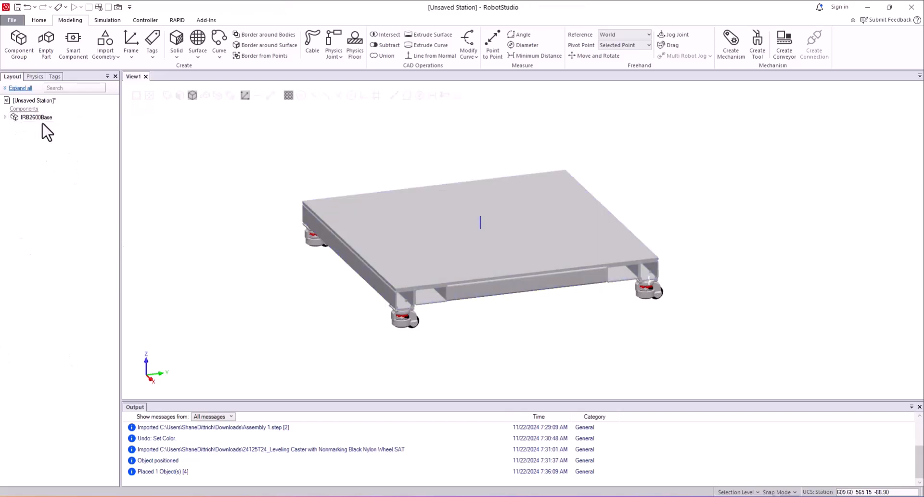
click(36, 117)
click(295, 316)
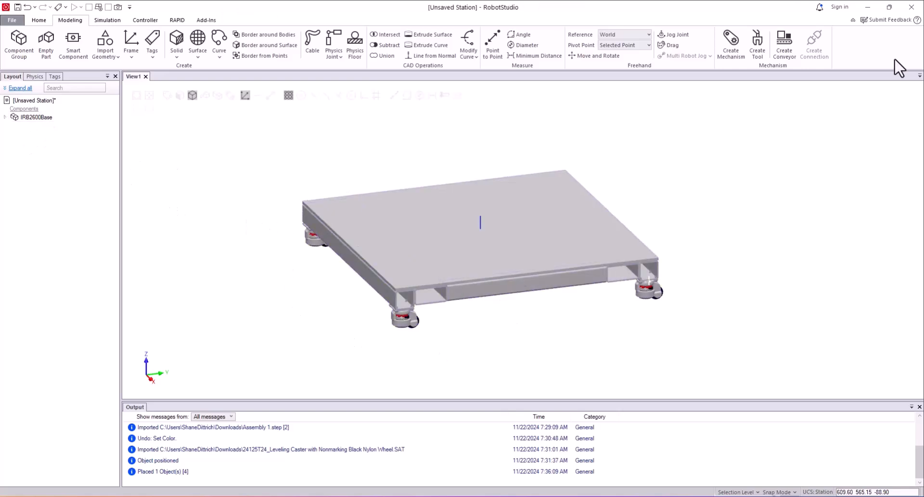